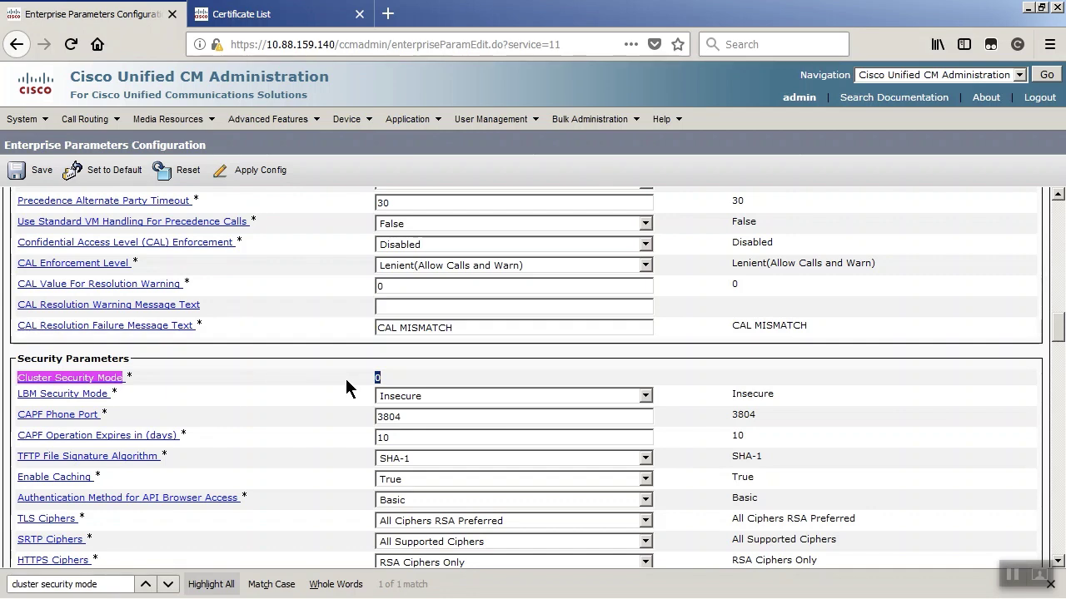
- Switch to the Real Time Monitoring Tool and examine the registered phone devices per node in the Voice/Video Device Summary
{"action": "key", "text": "alt+Tab"}
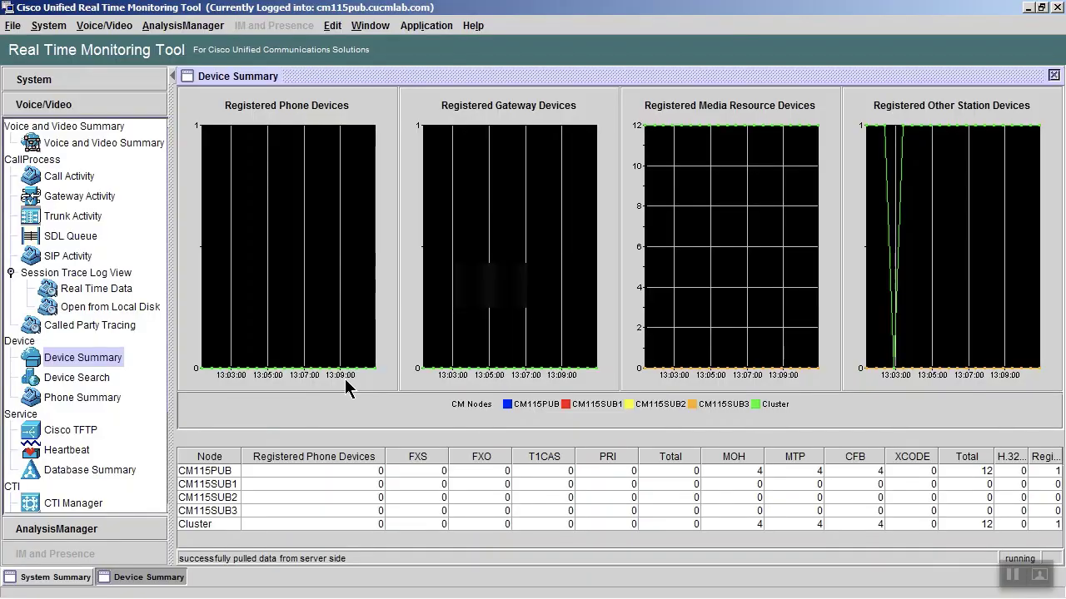
{"action": "left_click", "coordinate": [49, 106]}
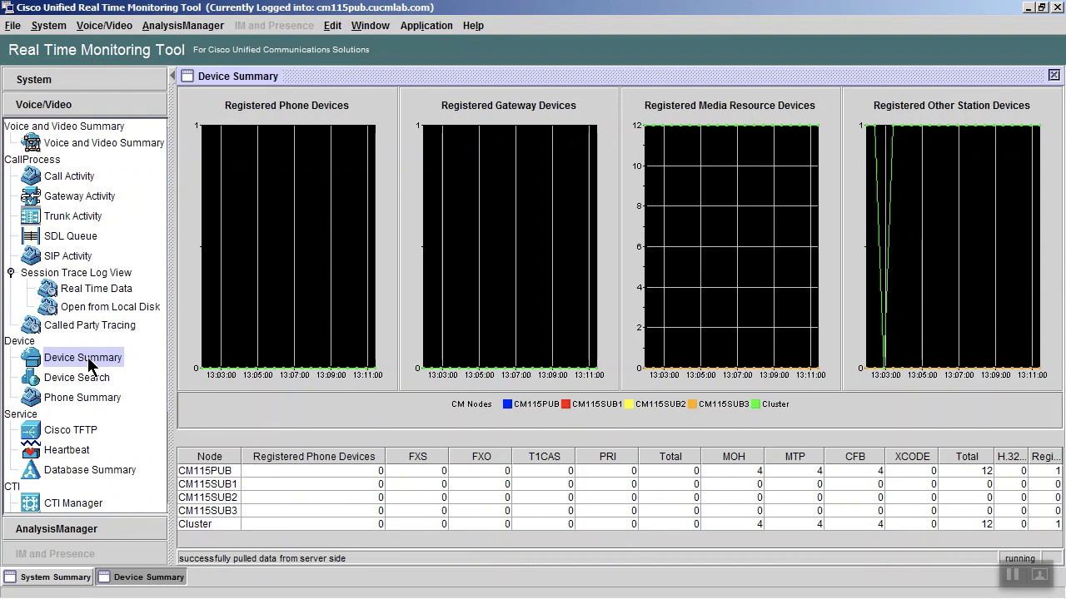
{"action": "left_click", "coordinate": [347, 471]}
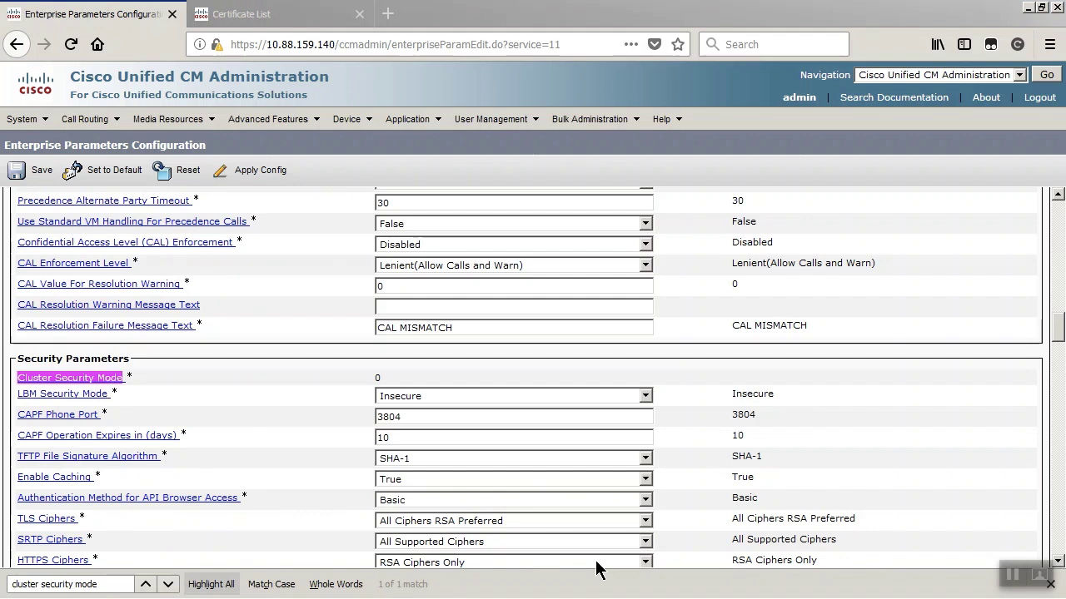
- Return to the publisher's administration page in the browser, go to Cisco Unified OS Administration and open Certificate Management
{"action": "left_click", "coordinate": [962, 81]}
{"action": "left_click", "coordinate": [953, 167]}
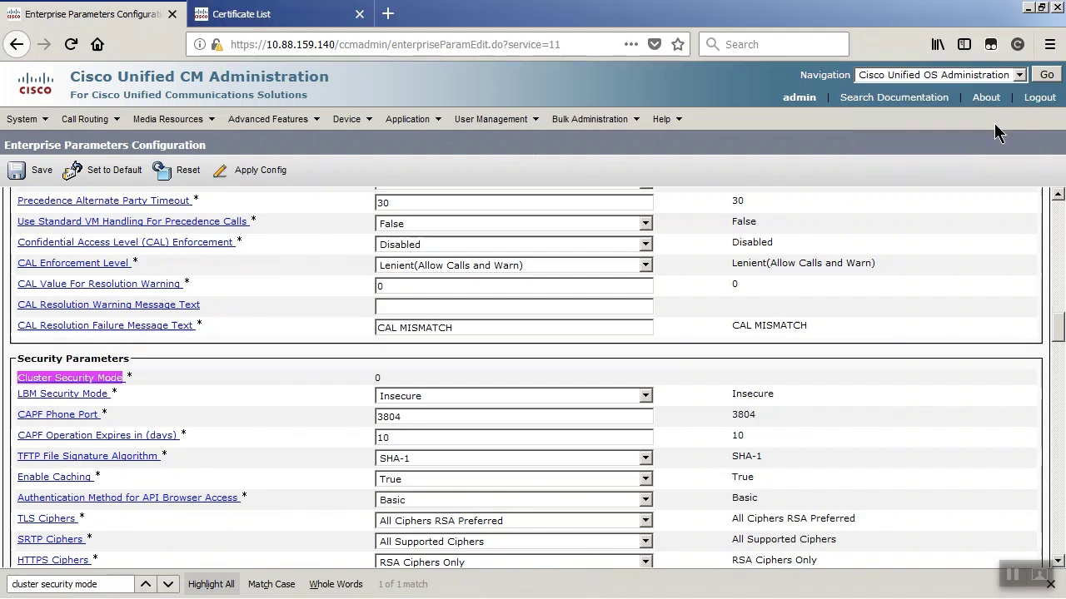
{"action": "left_click", "coordinate": [1047, 76]}
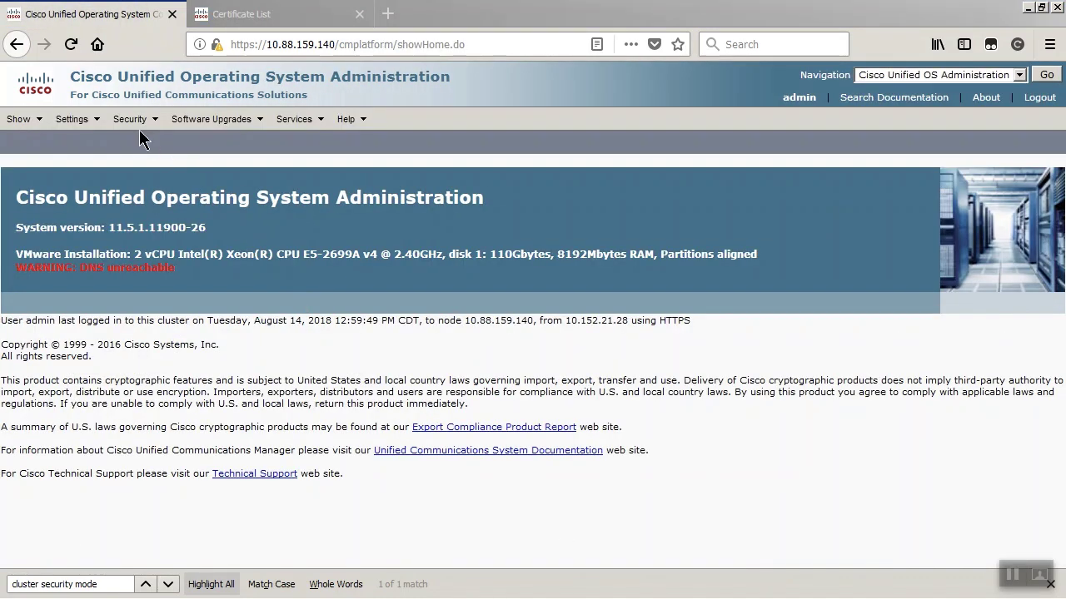
{"action": "left_click", "coordinate": [135, 123]}
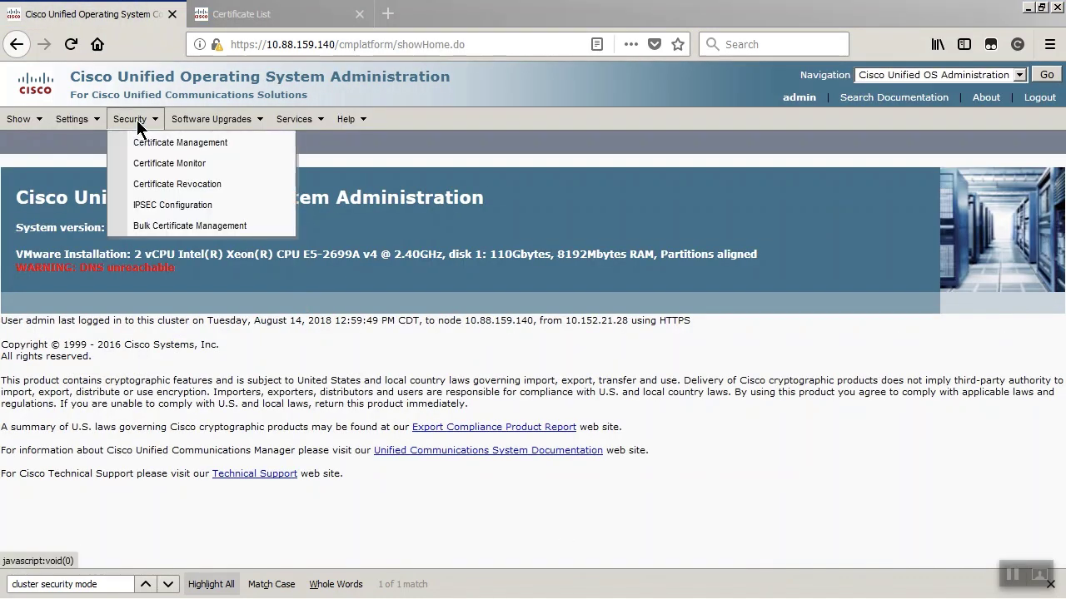
{"action": "left_click", "coordinate": [185, 144]}
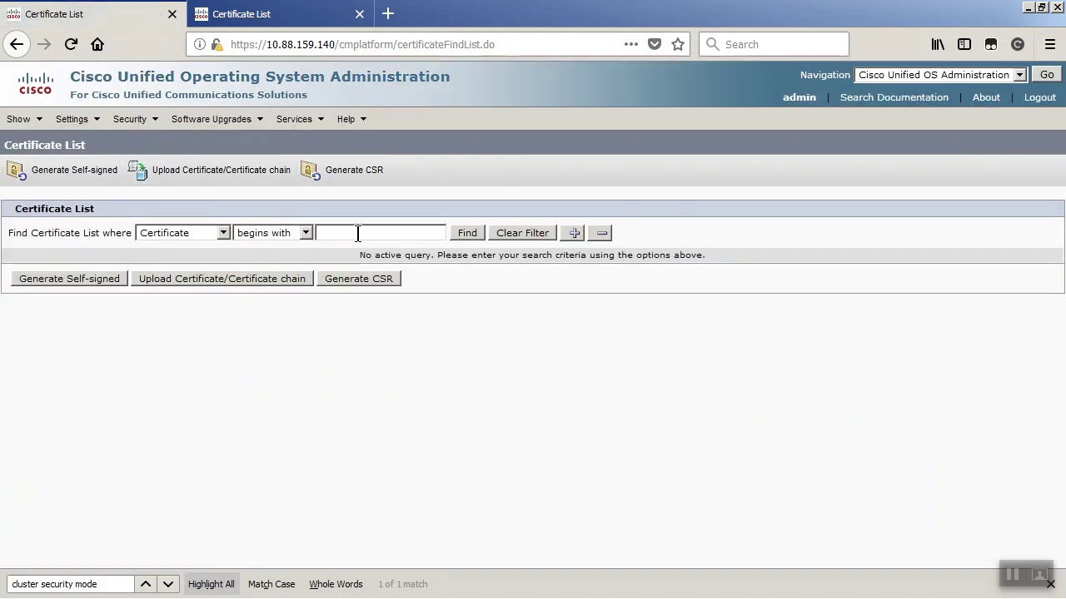
- Find the certificates beginning with "capf", sort them by expiration and check the CAPF certificate's expiration date
{"action": "type", "text": "capf"}
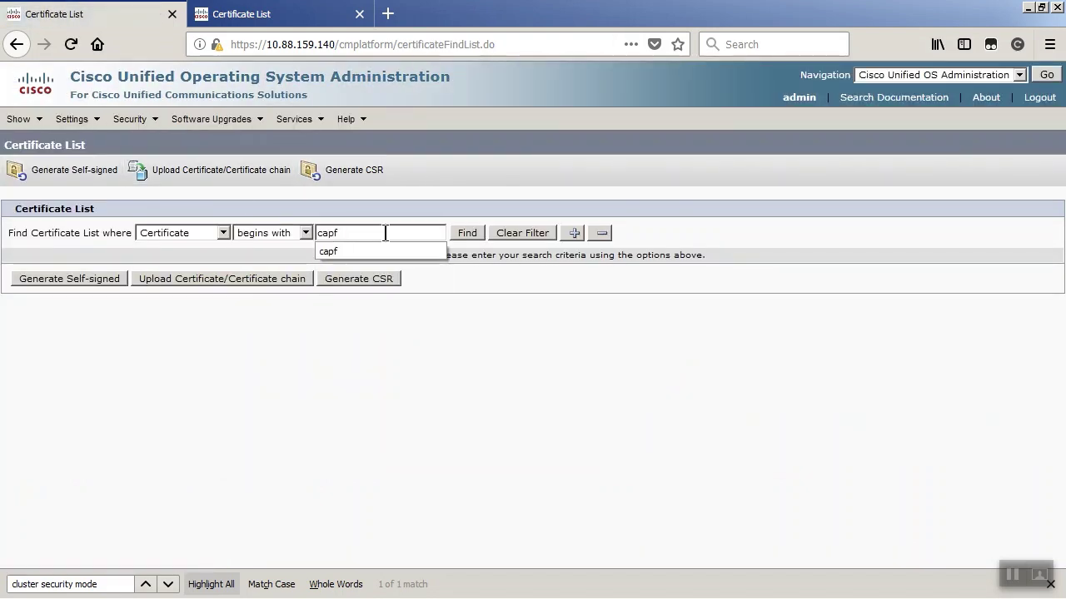
{"action": "left_click", "coordinate": [467, 237]}
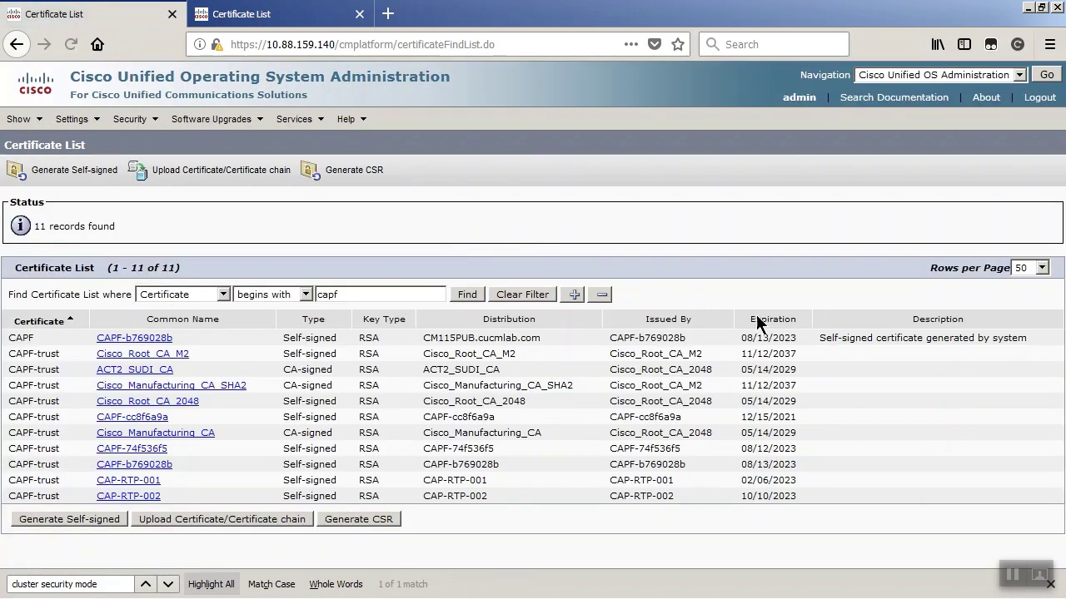
{"action": "left_click", "coordinate": [765, 321]}
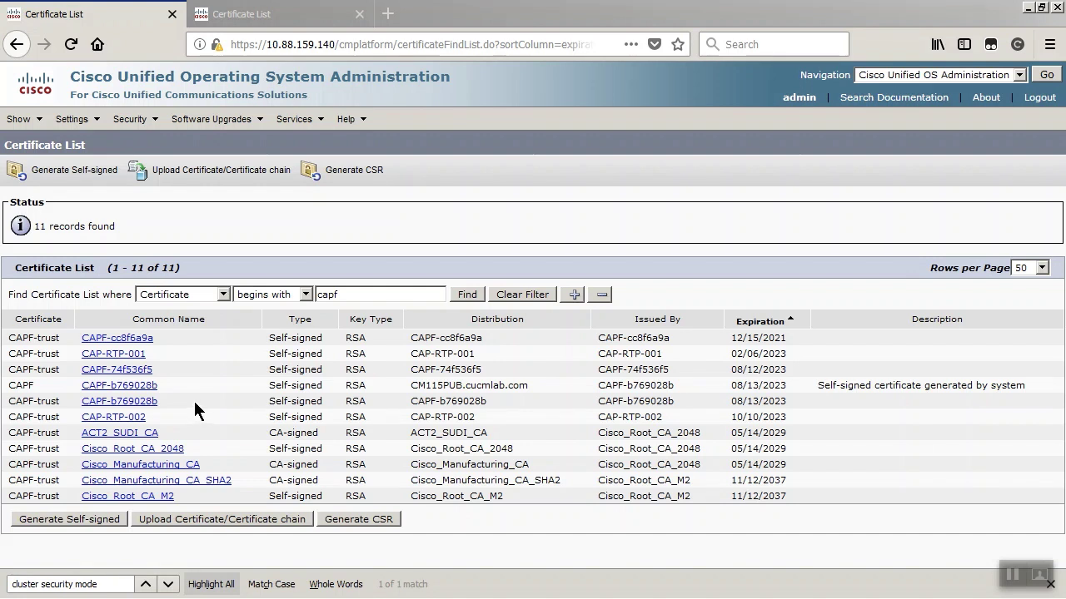
{"action": "double_click", "coordinate": [16, 384]}
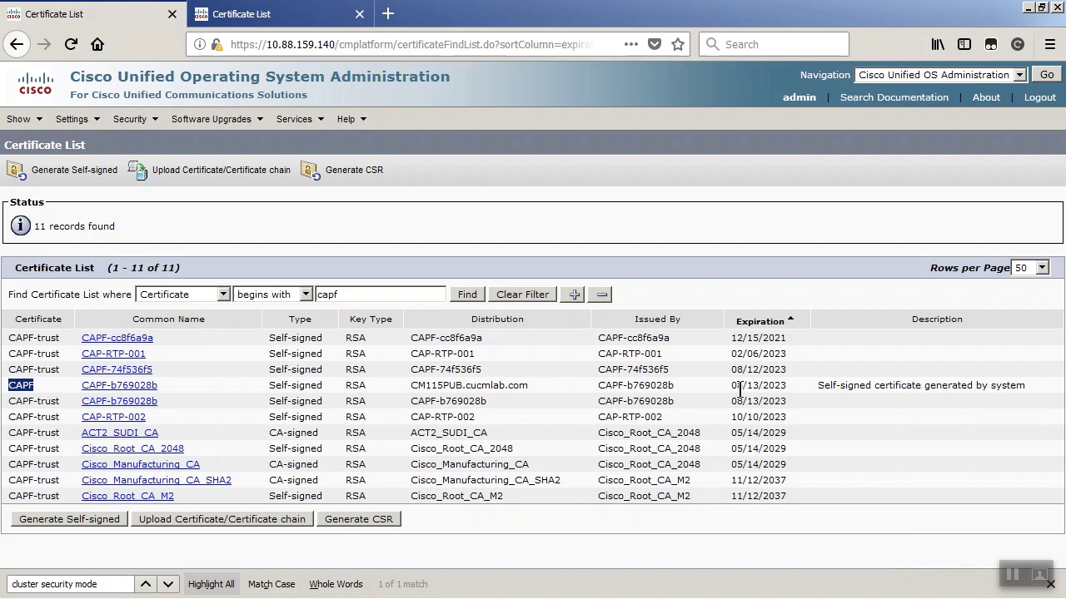
{"action": "left_click_drag", "start_coordinate": [733, 385], "coordinate": [780, 386]}
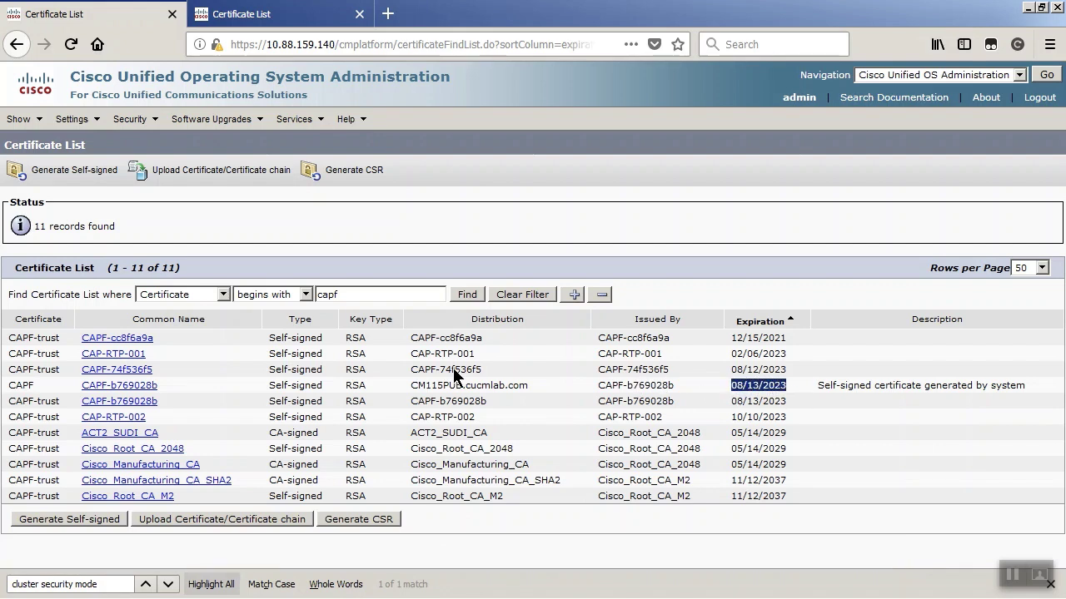
- Open the publisher's CAPF certificate details and review its serial number, validity dates, purpose and type
{"action": "left_click", "coordinate": [137, 386]}
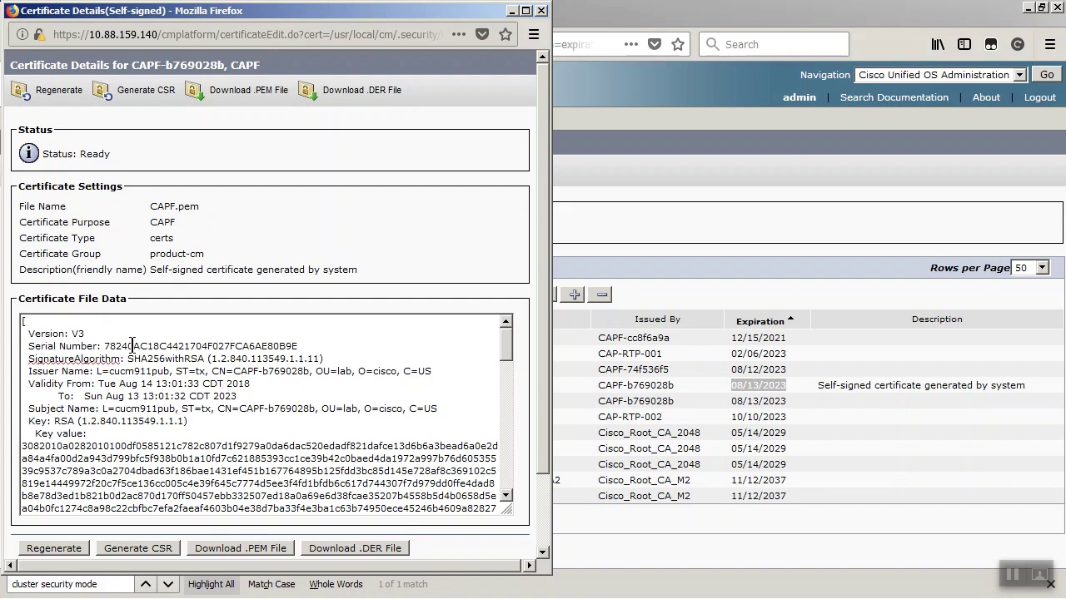
{"action": "double_click", "coordinate": [131, 345]}
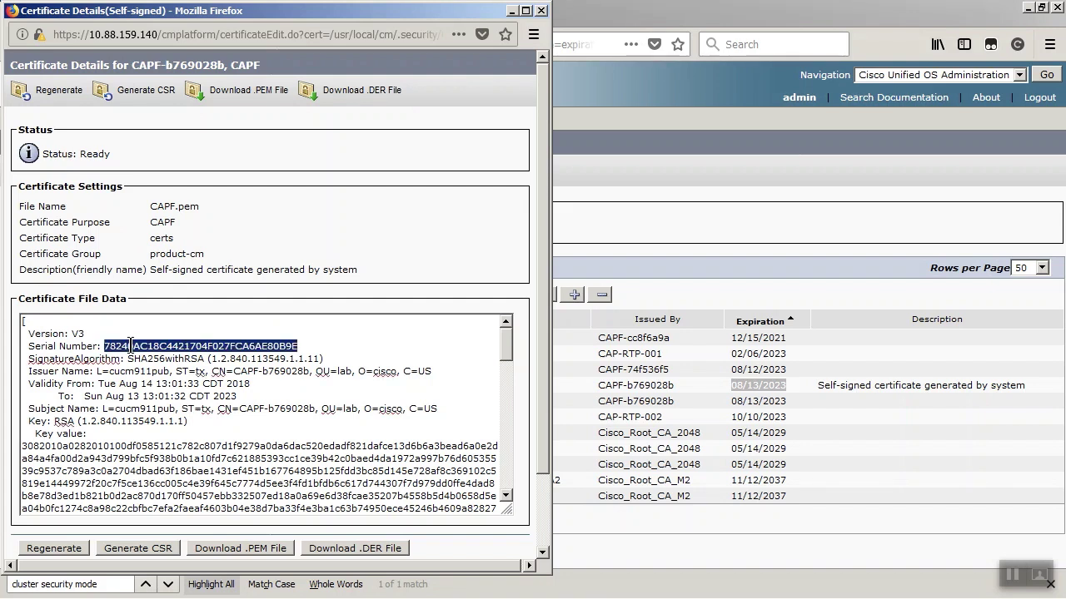
{"action": "left_click_drag", "start_coordinate": [119, 384], "coordinate": [230, 395]}
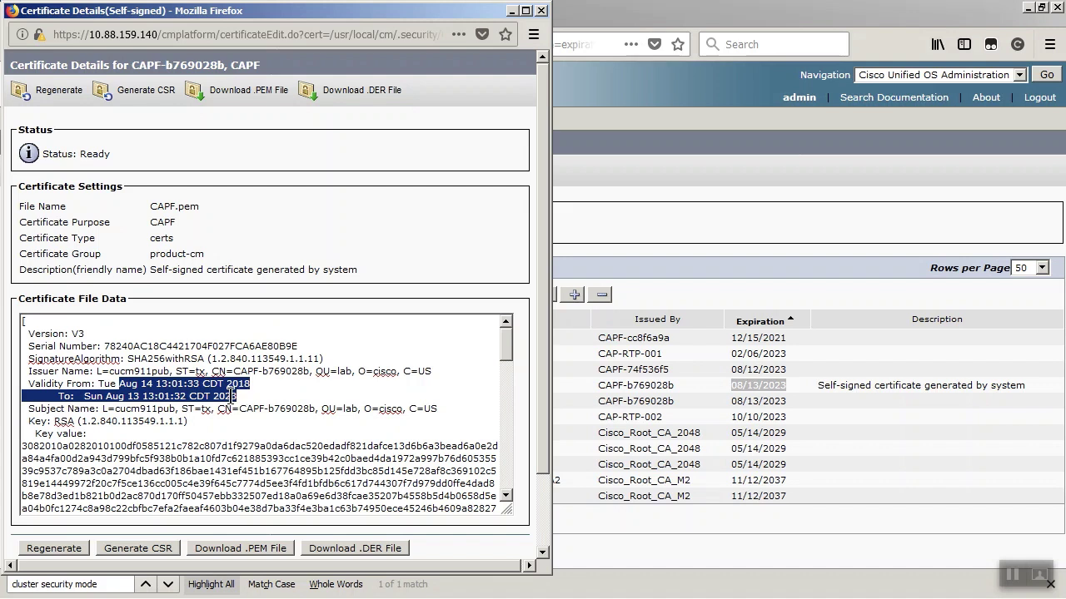
{"action": "double_click", "coordinate": [163, 225]}
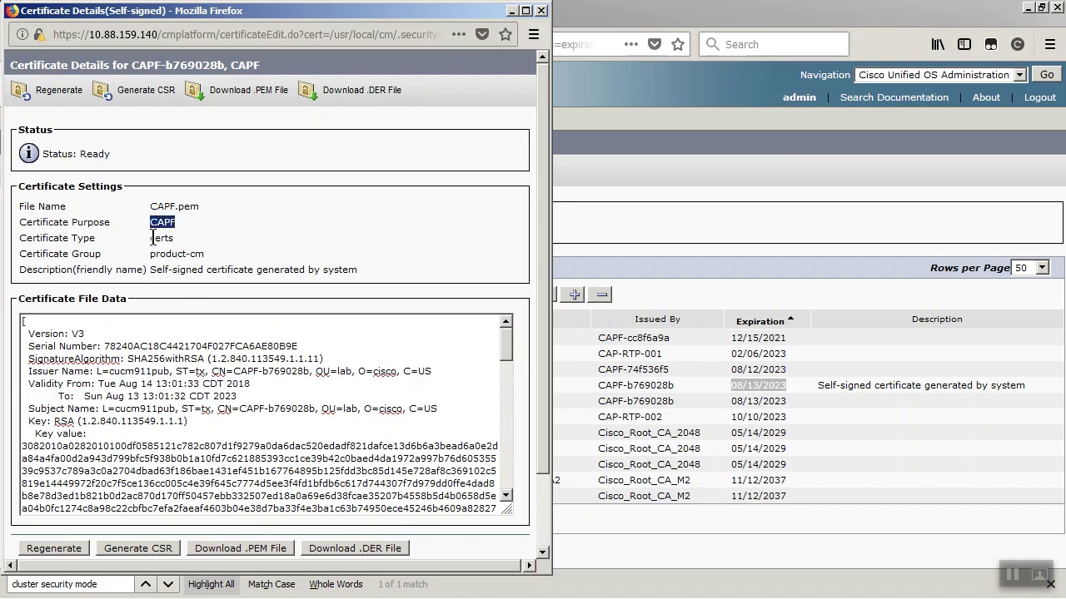
{"action": "double_click", "coordinate": [154, 238]}
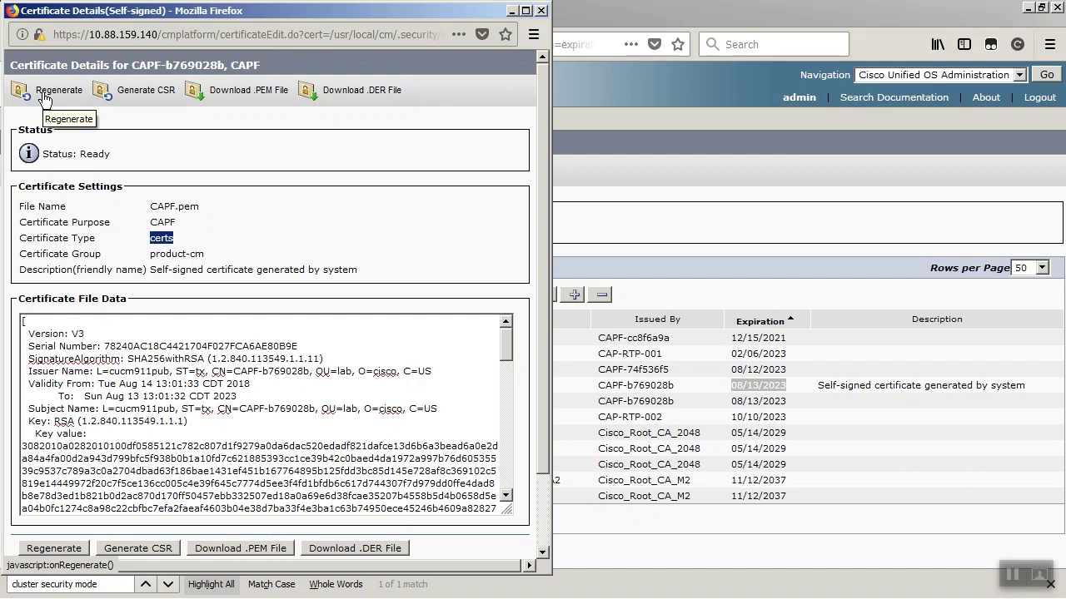
- Regenerate the CAPF certificate, close its details, and compare its common name with the matching CAPF-trust entry in the refreshed list
{"action": "left_click", "coordinate": [80, 103]}
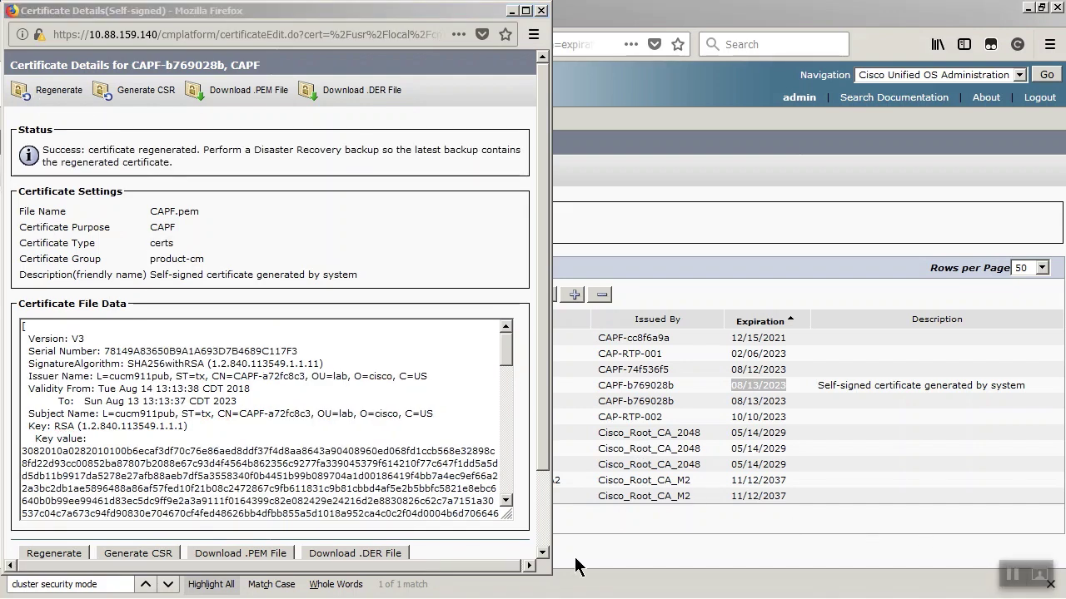
{"action": "left_click", "coordinate": [541, 10]}
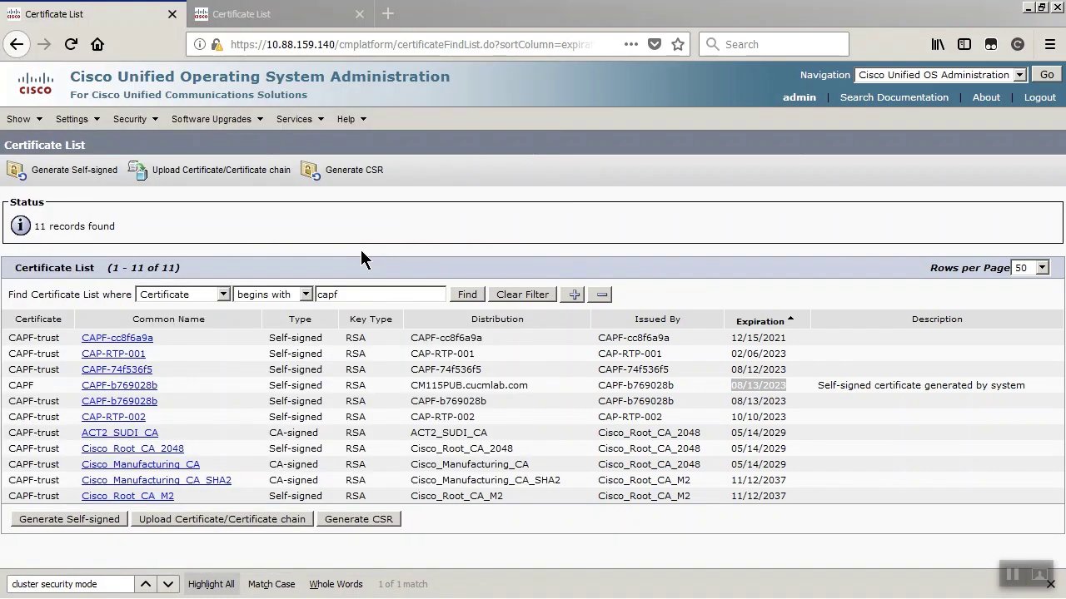
{"action": "left_click", "coordinate": [467, 296]}
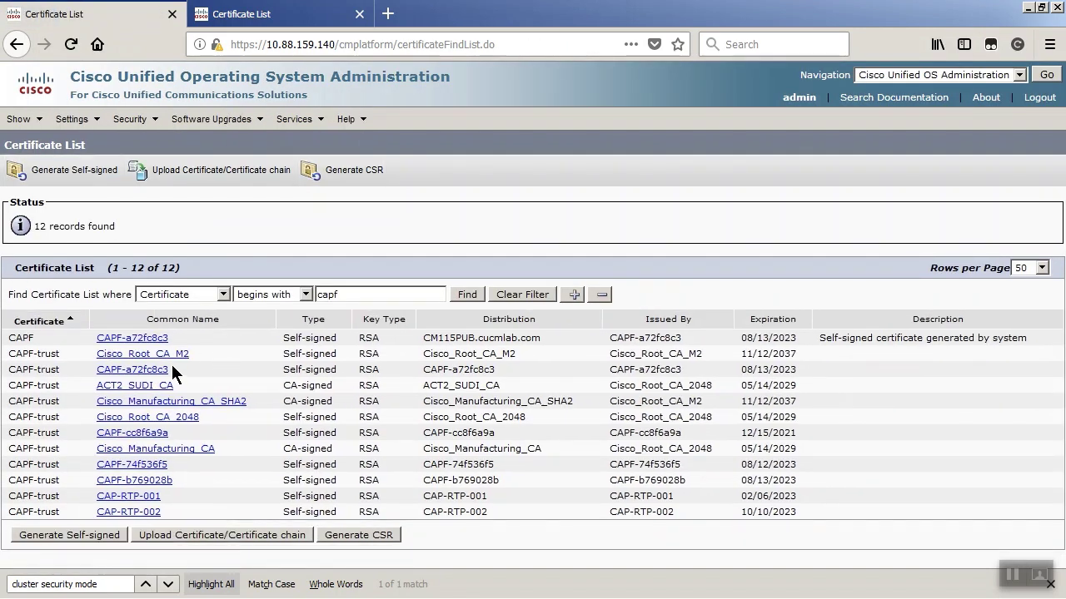
{"action": "left_click_drag", "start_coordinate": [179, 343], "coordinate": [103, 340]}
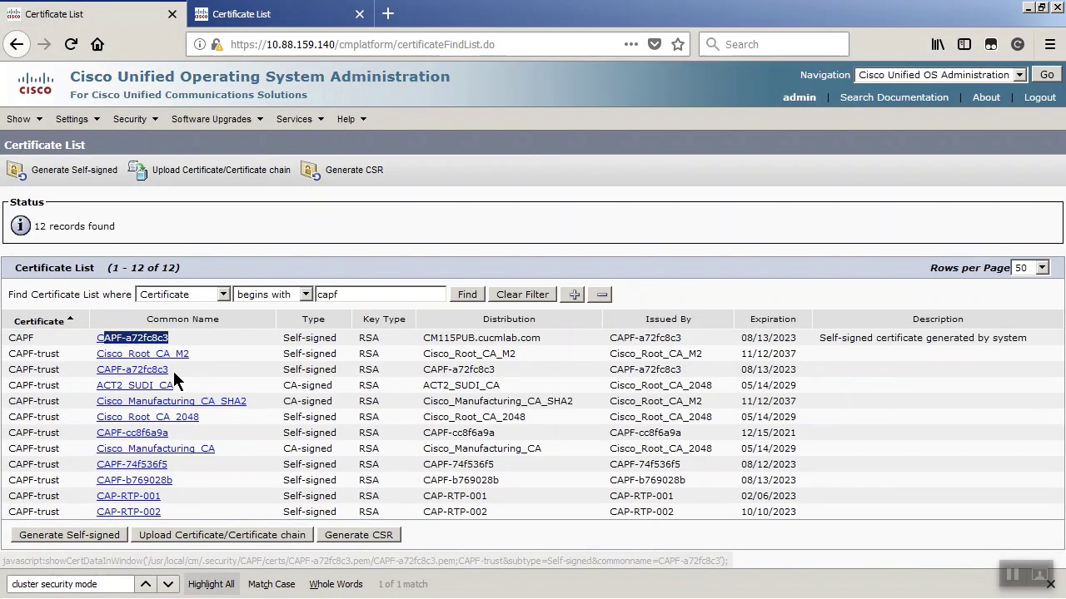
{"action": "left_click_drag", "start_coordinate": [174, 368], "coordinate": [93, 371]}
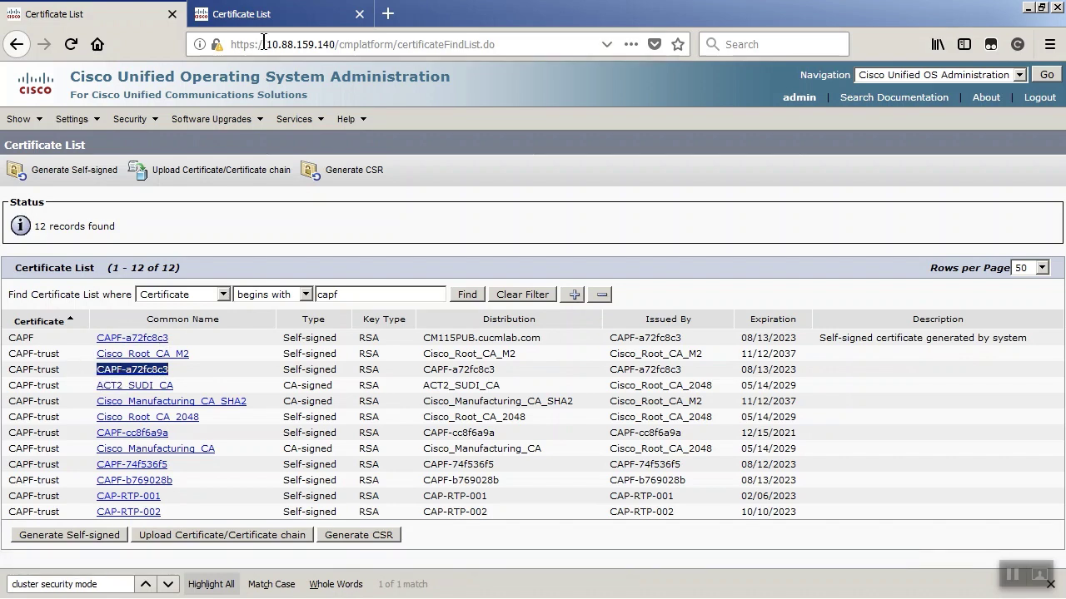
- Examine the CAPF certificate and its matching CAPF-trust entry in the certificate list of subscriber CM115SUB1
{"action": "left_click", "coordinate": [275, 15]}
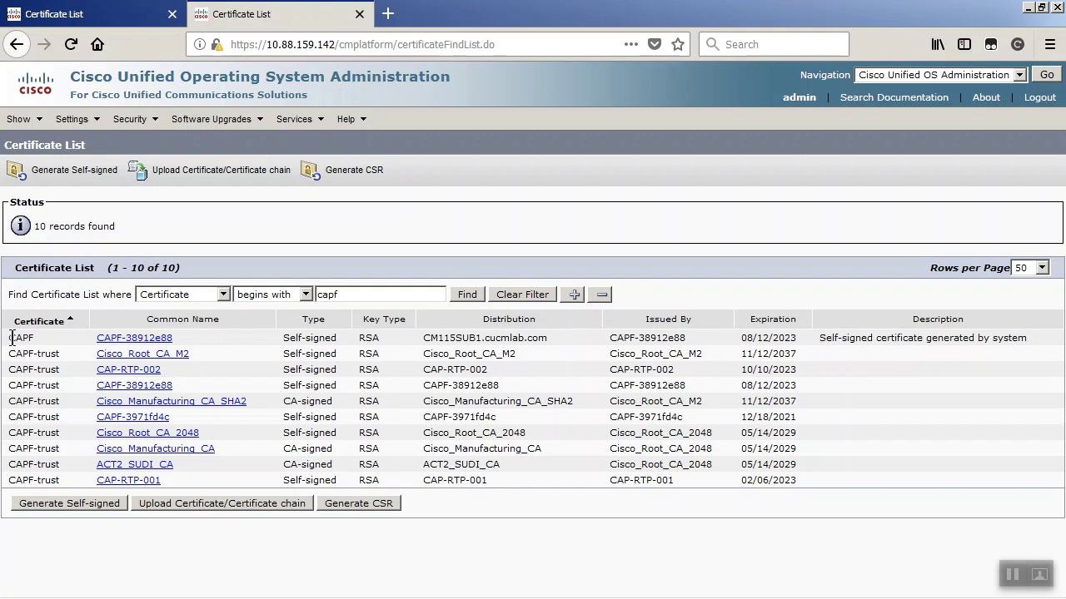
{"action": "left_click_drag", "start_coordinate": [10, 338], "coordinate": [150, 341]}
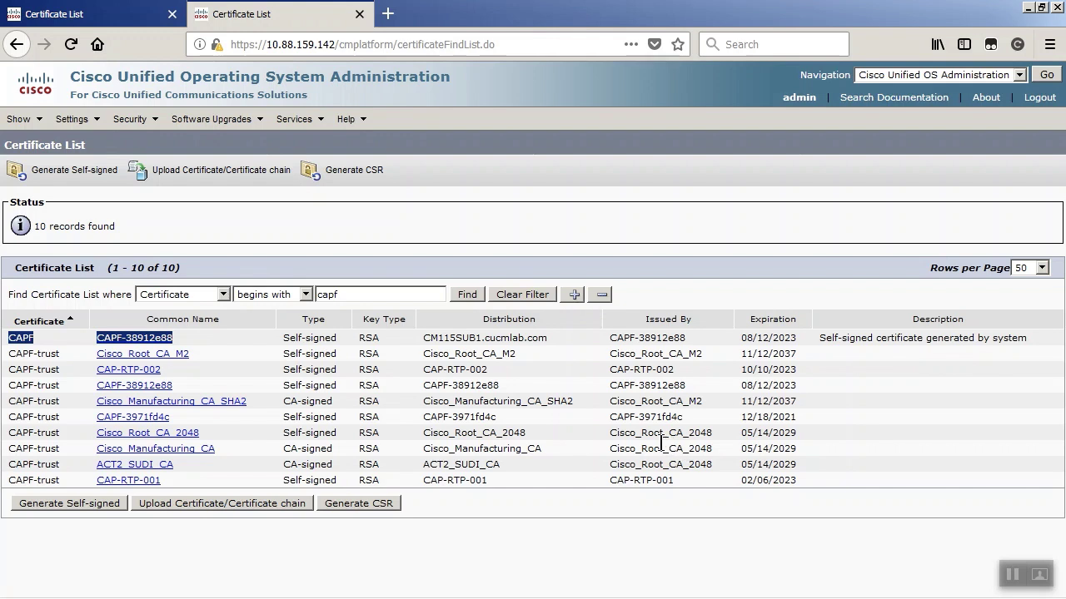
{"action": "left_click", "coordinate": [1011, 576]}
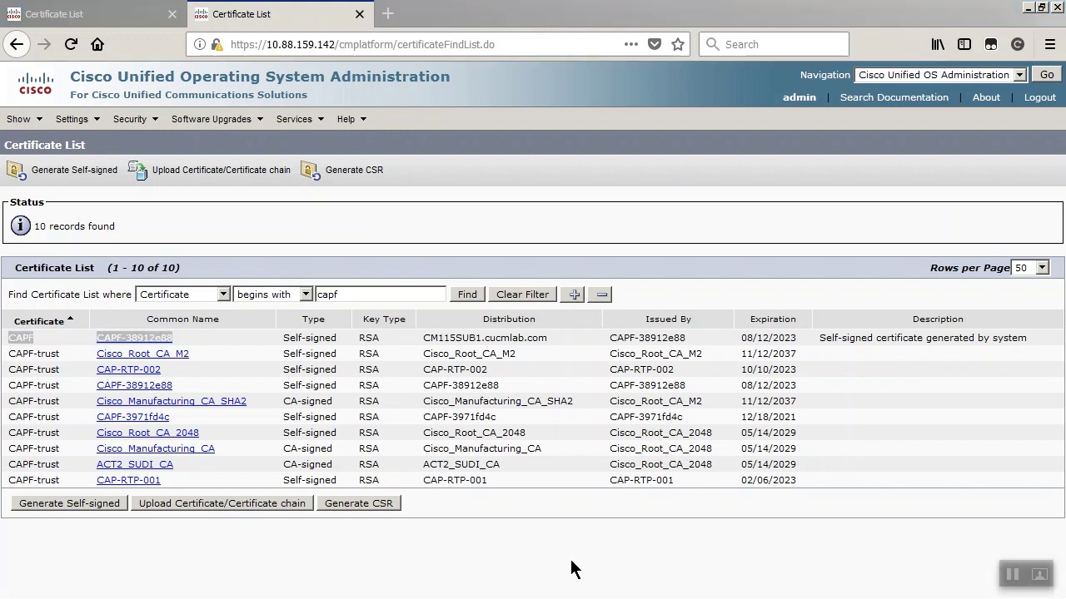
{"action": "left_click", "coordinate": [208, 366]}
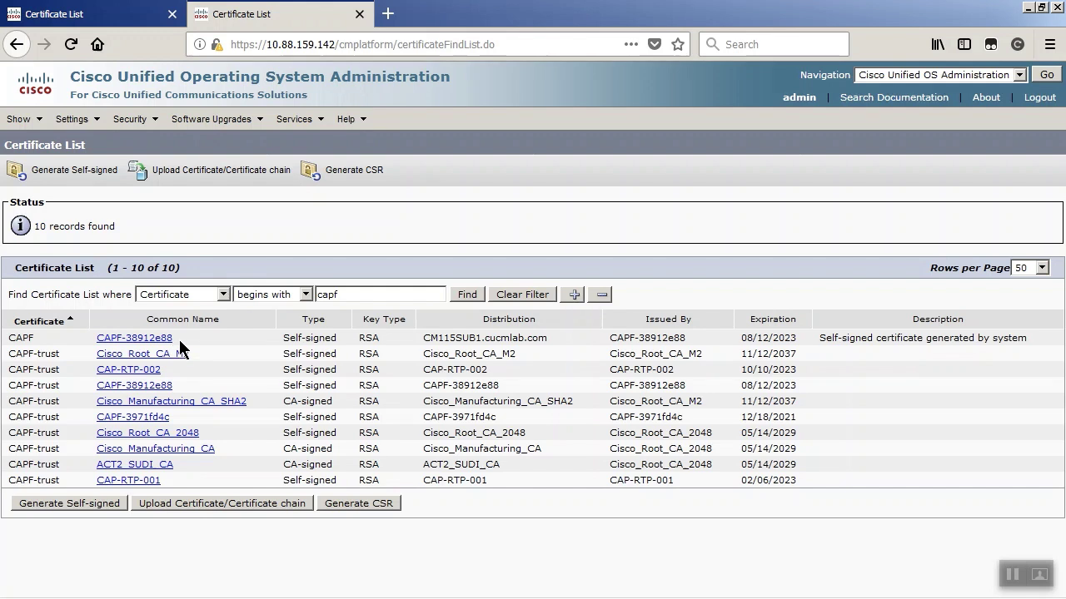
{"action": "left_click_drag", "start_coordinate": [179, 340], "coordinate": [93, 338]}
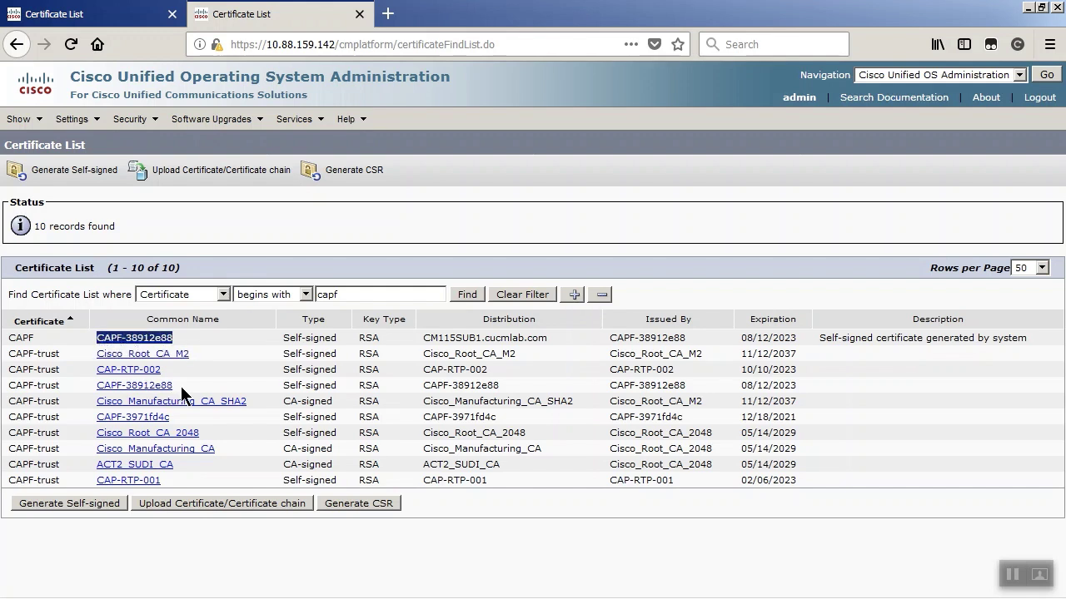
{"action": "left_click_drag", "start_coordinate": [181, 387], "coordinate": [95, 388]}
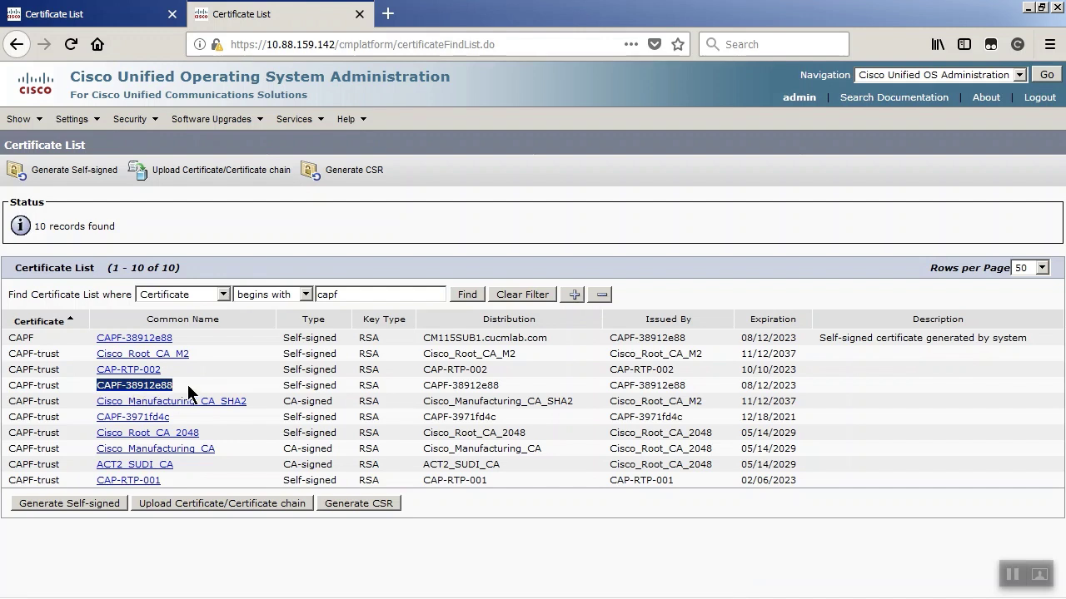
{"action": "left_click", "coordinate": [1014, 575]}
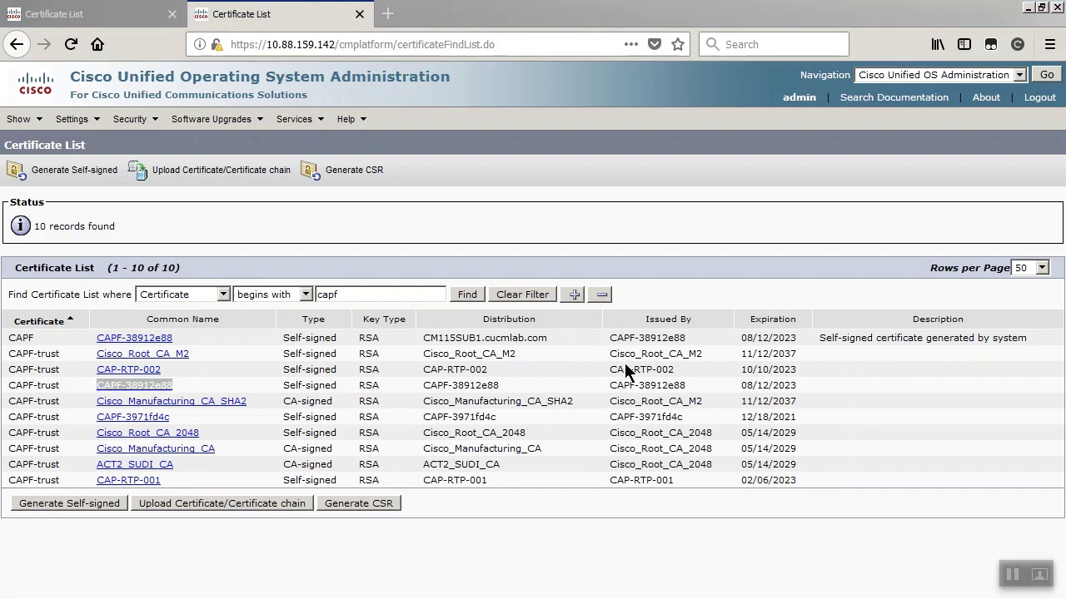
- Return to the publisher's page, go to Cisco Unified Serviceability and open Control Center - Feature Services
{"action": "left_click", "coordinate": [114, 20]}
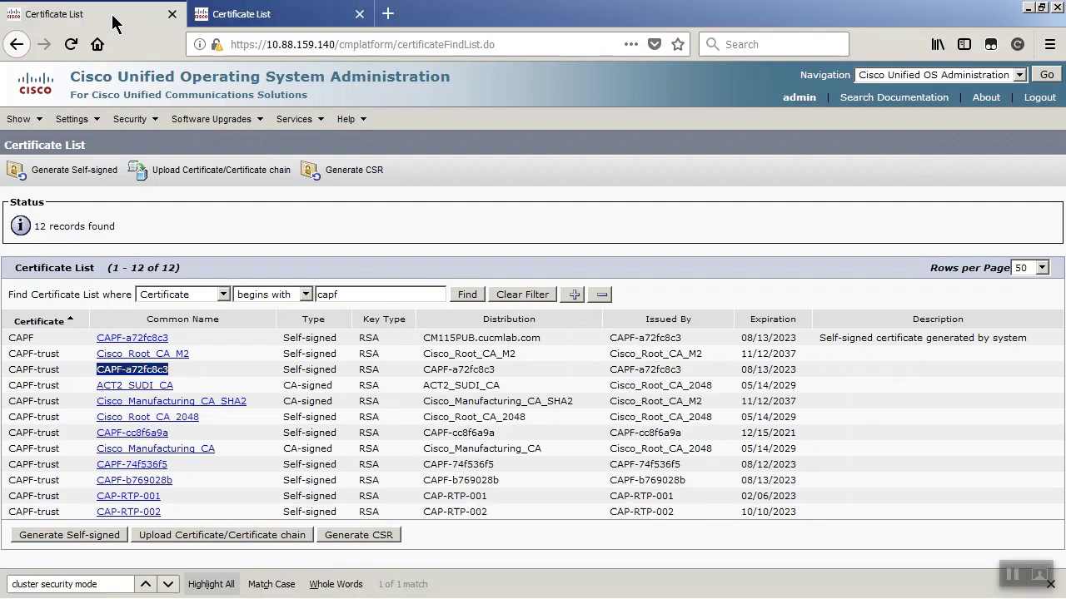
{"action": "left_click", "coordinate": [891, 81]}
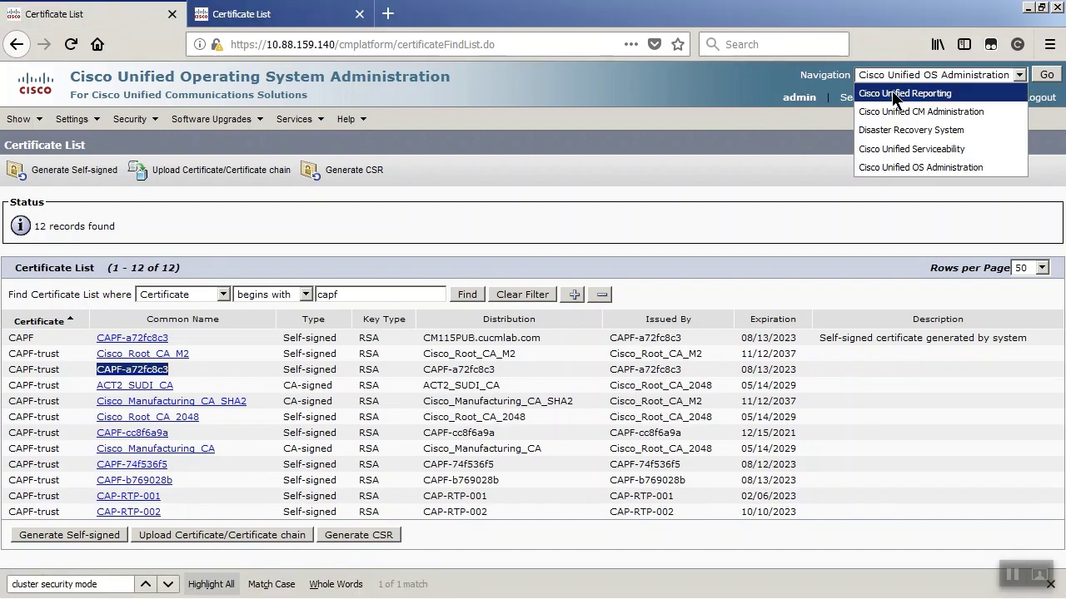
{"action": "left_click", "coordinate": [909, 151]}
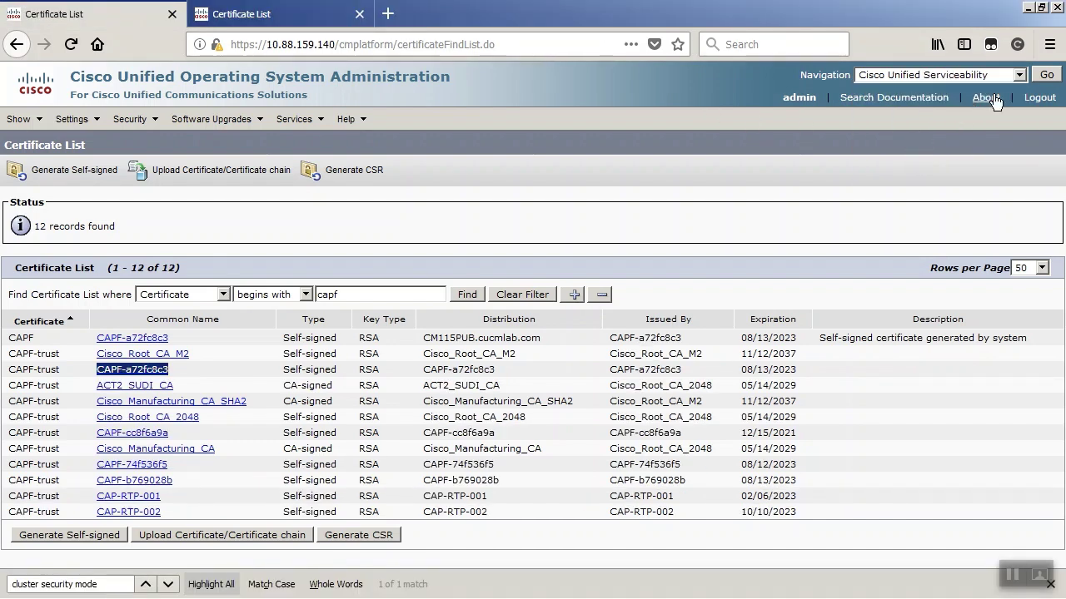
{"action": "left_click", "coordinate": [1047, 75]}
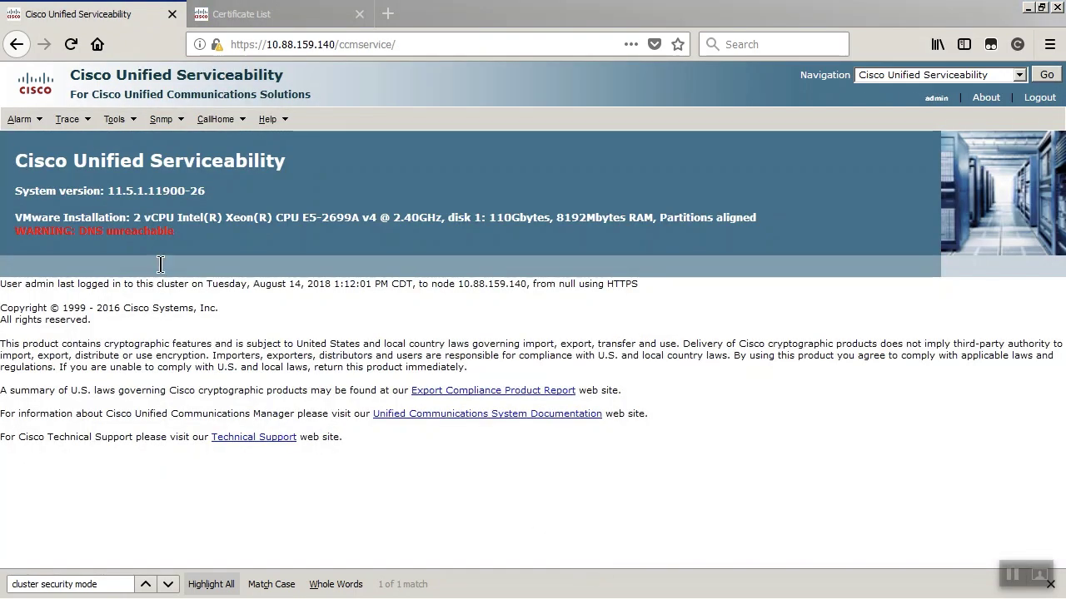
{"action": "left_click", "coordinate": [115, 121]}
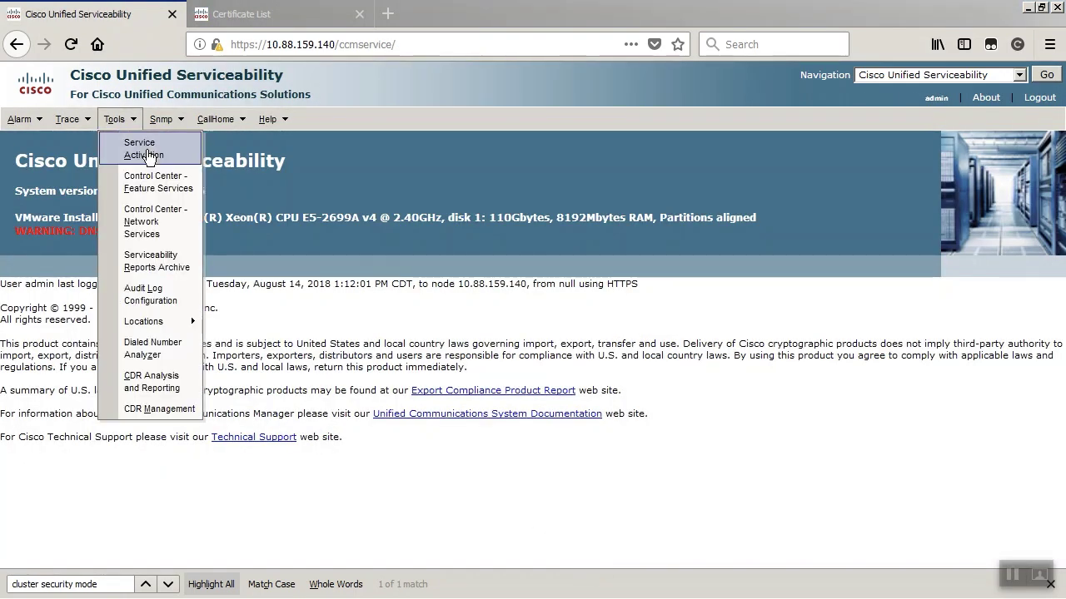
{"action": "left_click", "coordinate": [166, 188]}
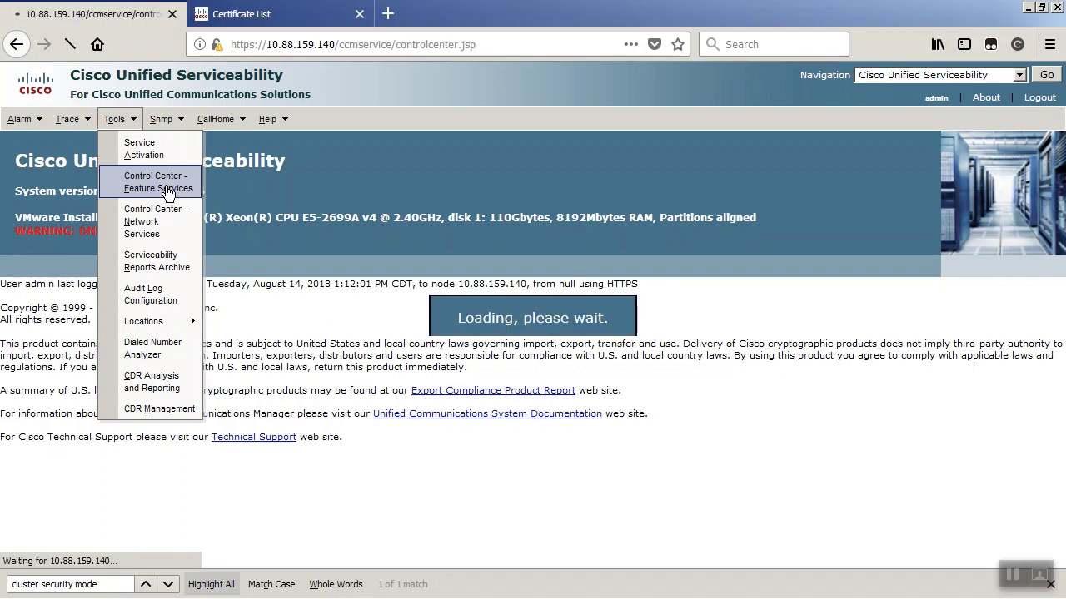
- Load the feature services list for the publisher server CM115PUB--CUCM Voice/Video
{"action": "left_click", "coordinate": [158, 234]}
{"action": "left_click", "coordinate": [176, 272]}
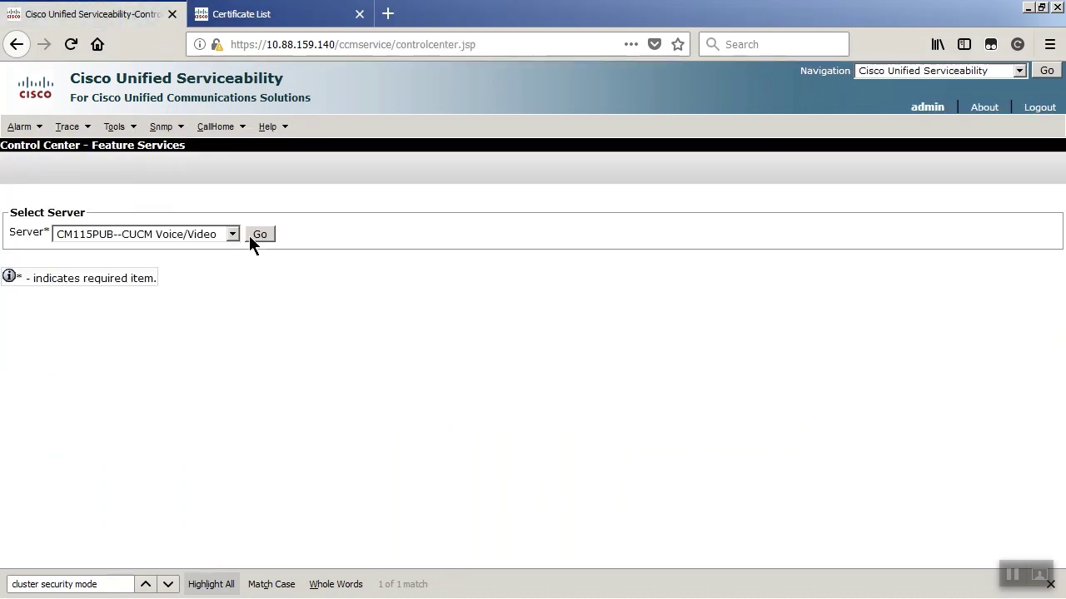
{"action": "left_click", "coordinate": [250, 236]}
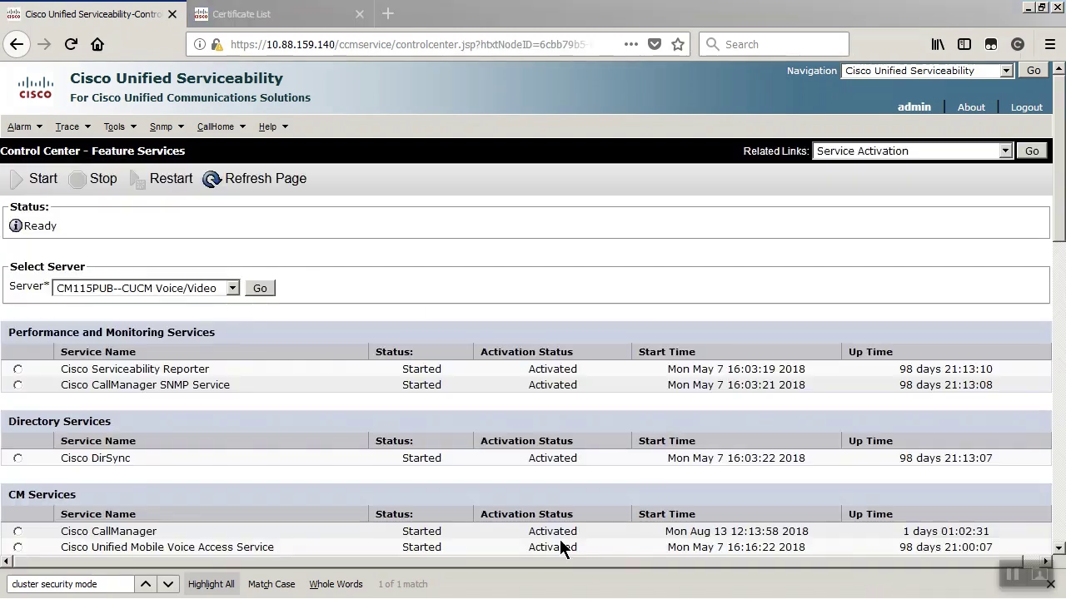
{"action": "left_click", "coordinate": [378, 295]}
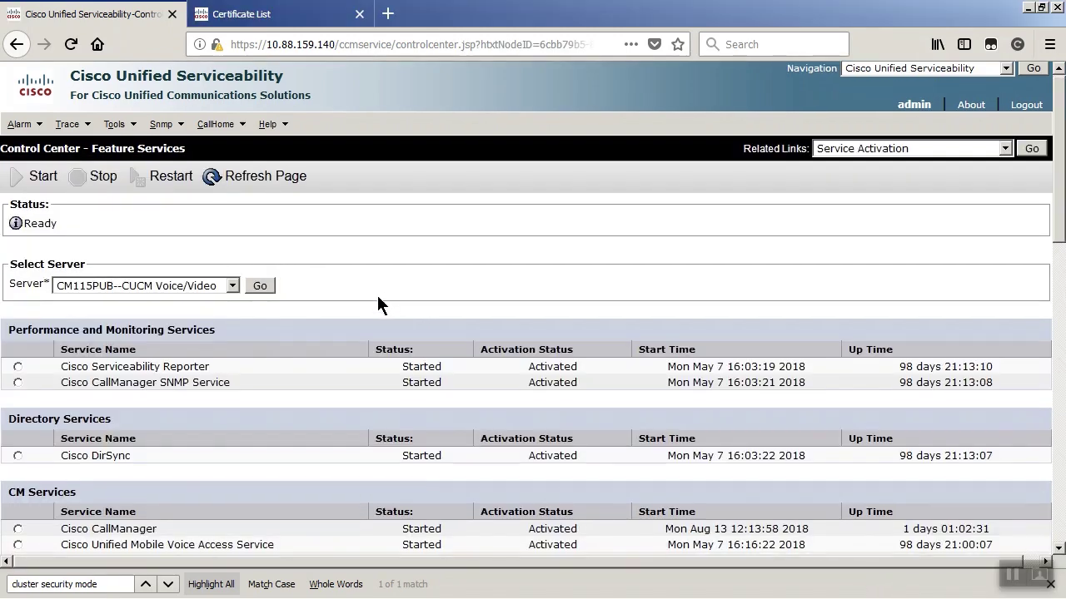
- Select the Cisco Certificate Authority Proxy Function service under Security Services, and then Cisco Tftp under CM Services
{"action": "scroll", "coordinate": [375, 302], "scroll_direction": "down", "scroll_amount": 15}
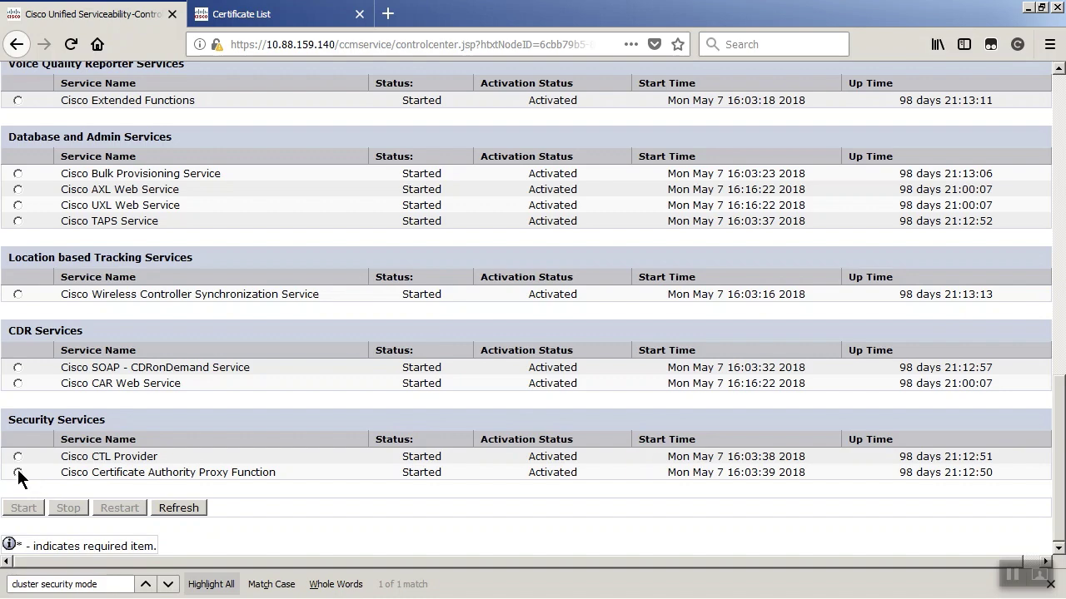
{"action": "left_click", "coordinate": [17, 472]}
{"action": "scroll", "coordinate": [103, 386], "scroll_direction": "up", "scroll_amount": 5}
{"action": "scroll", "coordinate": [103, 386], "scroll_direction": "up", "scroll_amount": 2}
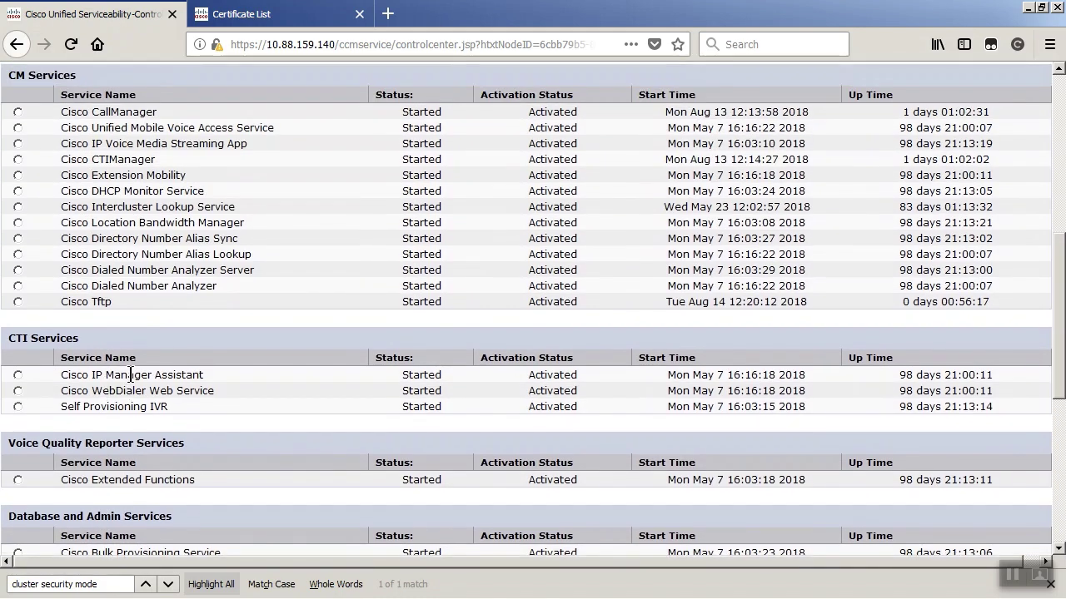
{"action": "left_click", "coordinate": [18, 302]}
- Open Control Center - Network Services and load the services of server CM115PUB--CUCM Voice/Video
{"action": "scroll", "coordinate": [100, 306], "scroll_direction": "up", "scroll_amount": 7}
{"action": "mouse_move", "coordinate": [110, 94]}
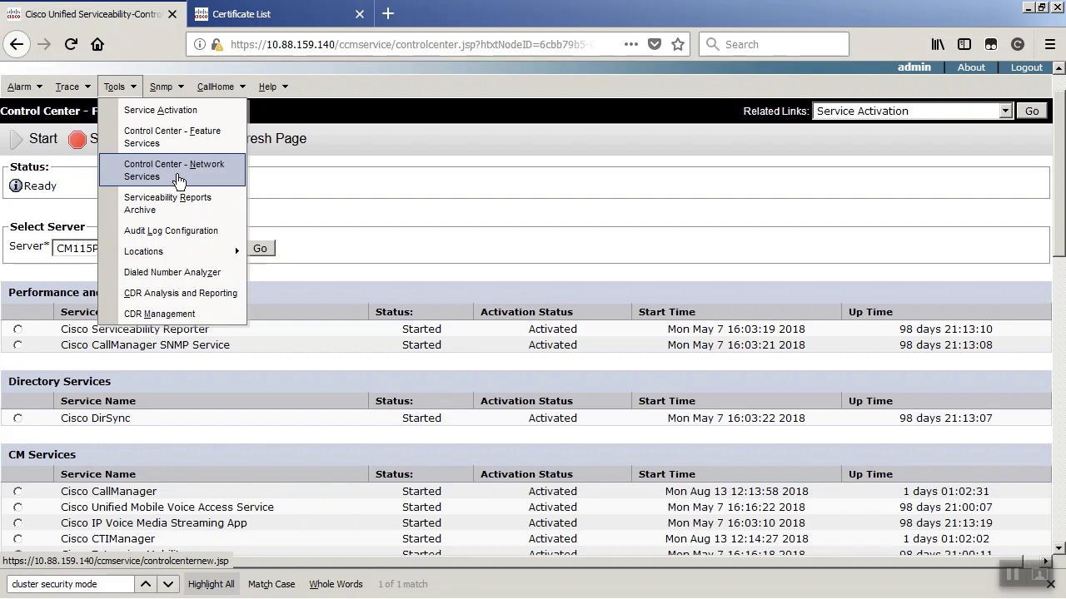
{"action": "left_click", "coordinate": [178, 183]}
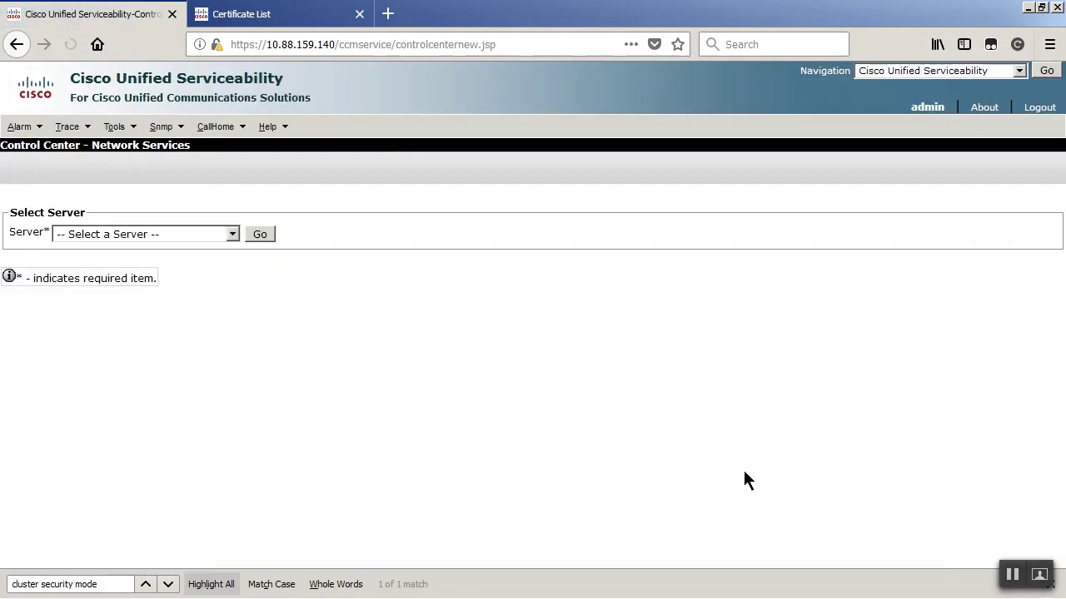
{"action": "left_click", "coordinate": [126, 233]}
{"action": "left_click", "coordinate": [166, 270]}
{"action": "left_click", "coordinate": [258, 236]}
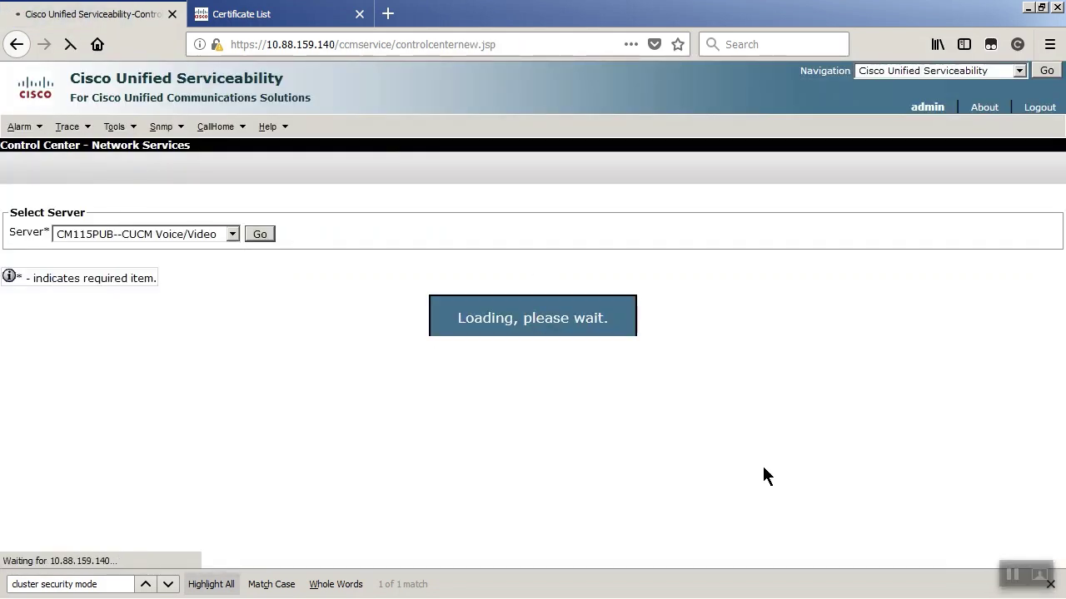
- Select the Cisco Trust Verification Service under the publisher's Security Services
{"action": "scroll", "coordinate": [397, 300], "scroll_direction": "down", "scroll_amount": 10}
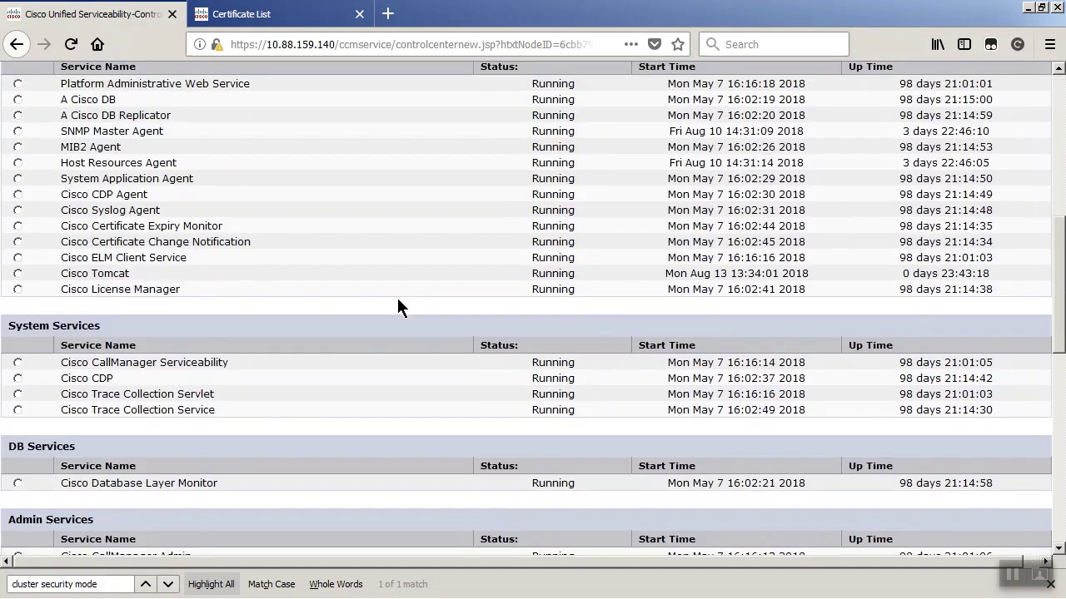
{"action": "scroll", "coordinate": [394, 306], "scroll_direction": "down", "scroll_amount": 5}
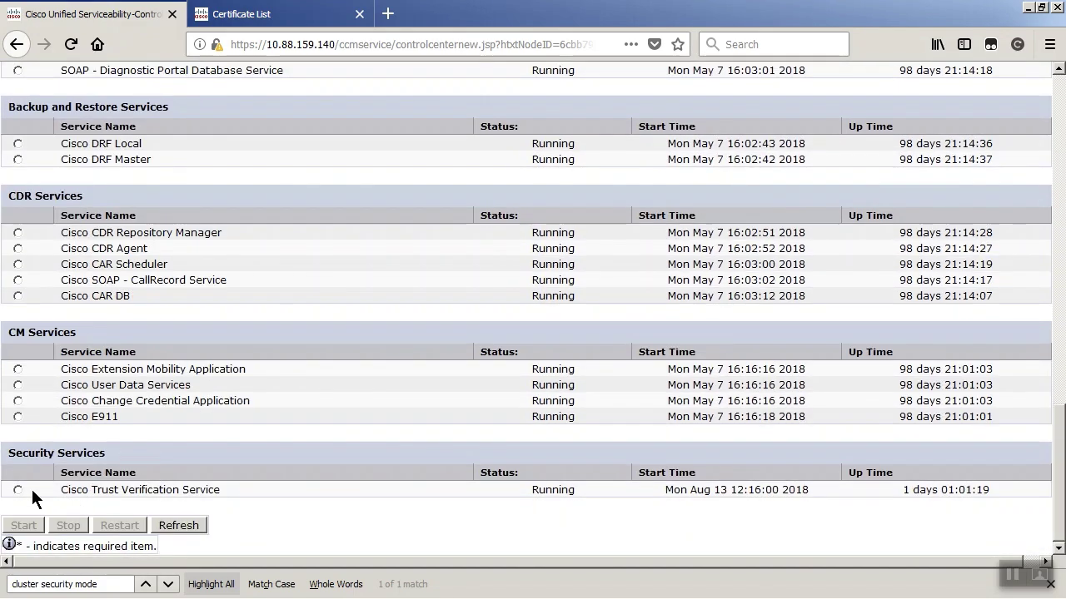
{"action": "left_click", "coordinate": [18, 490]}
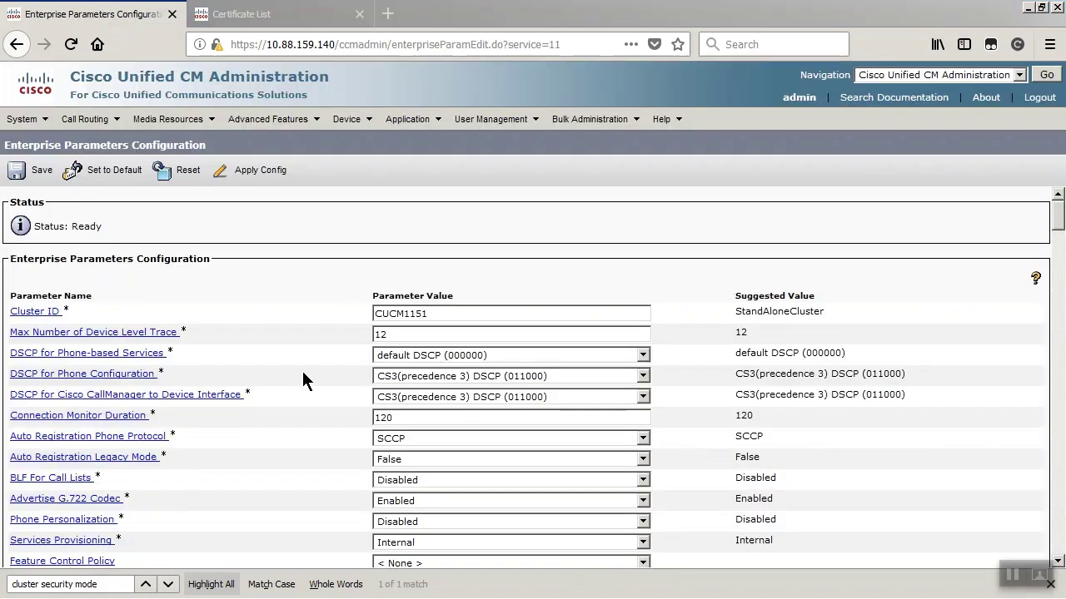
- Open the Enterprise Parameters configuration in Cisco Unified CM Administration, where the cluster-wide device reset is available
{"action": "left_click", "coordinate": [23, 120]}
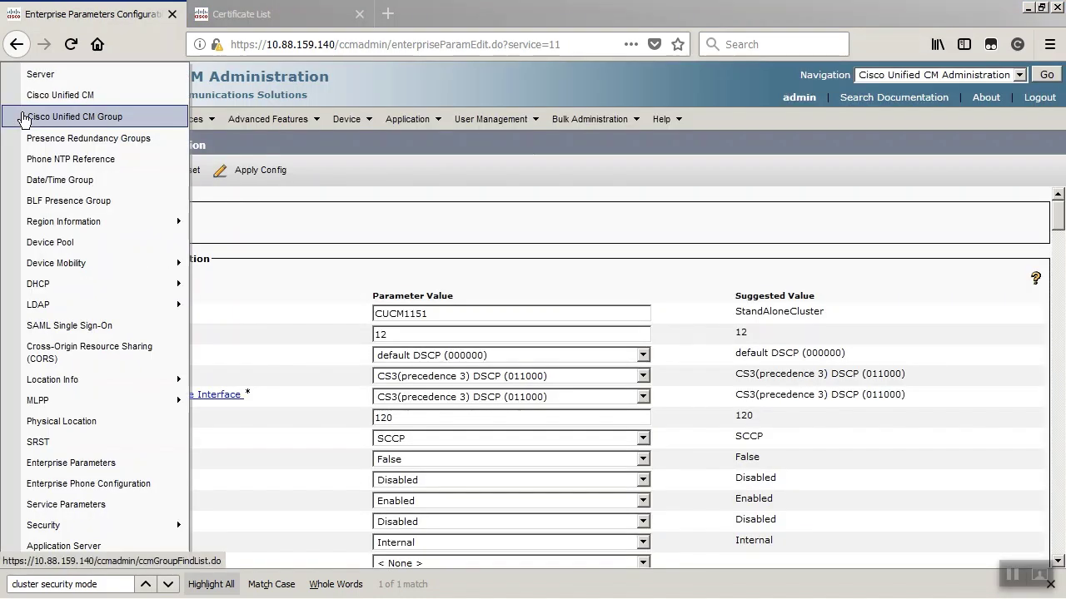
{"action": "left_click", "coordinate": [104, 470]}
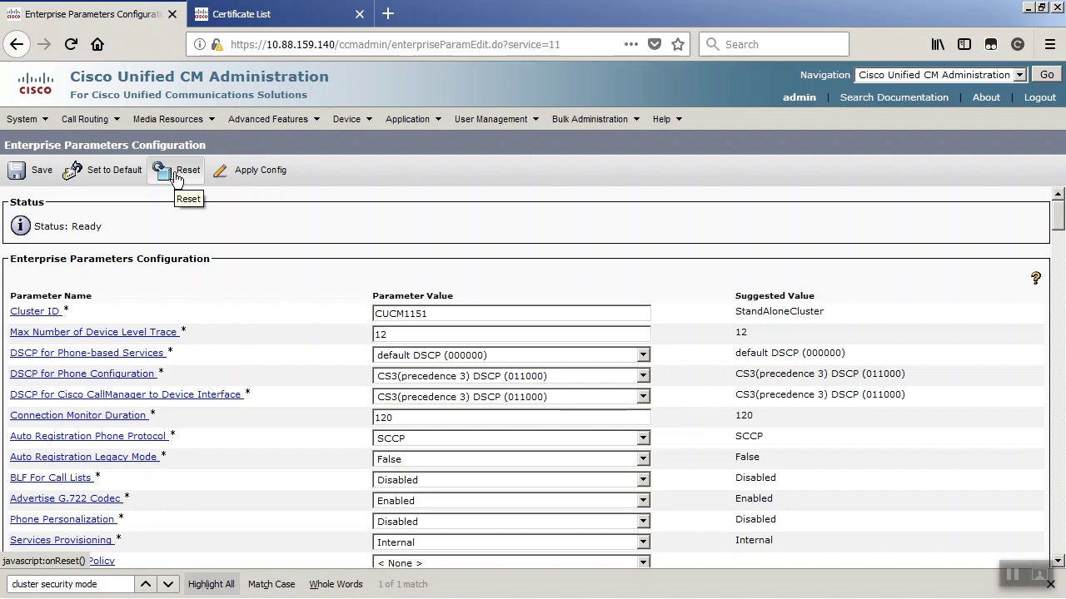
- List all phones without a search filter and select every phone in the results
{"action": "left_click", "coordinate": [348, 119]}
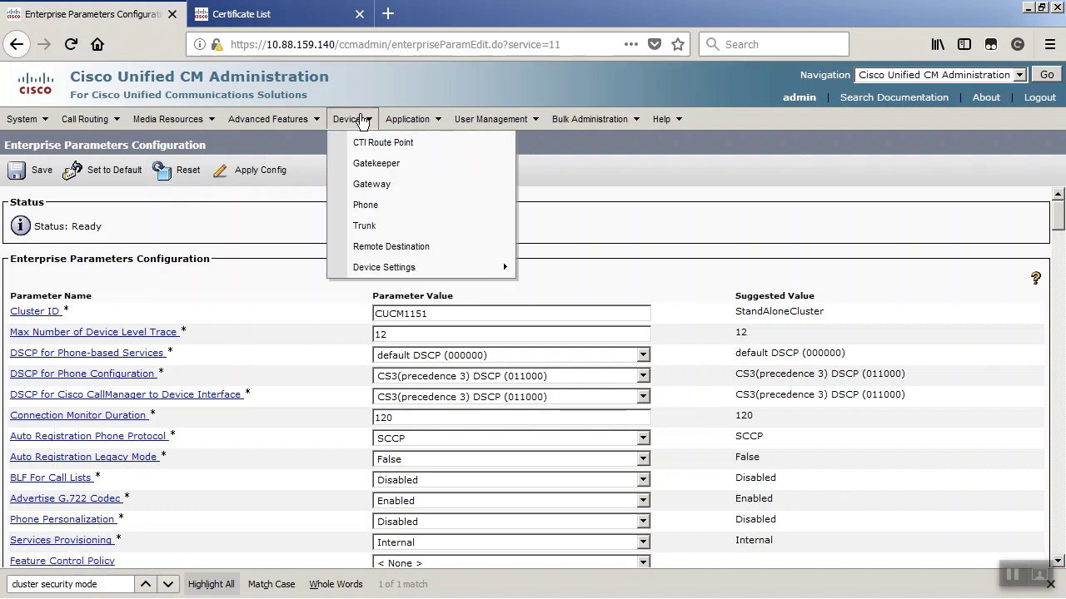
{"action": "left_click", "coordinate": [385, 215]}
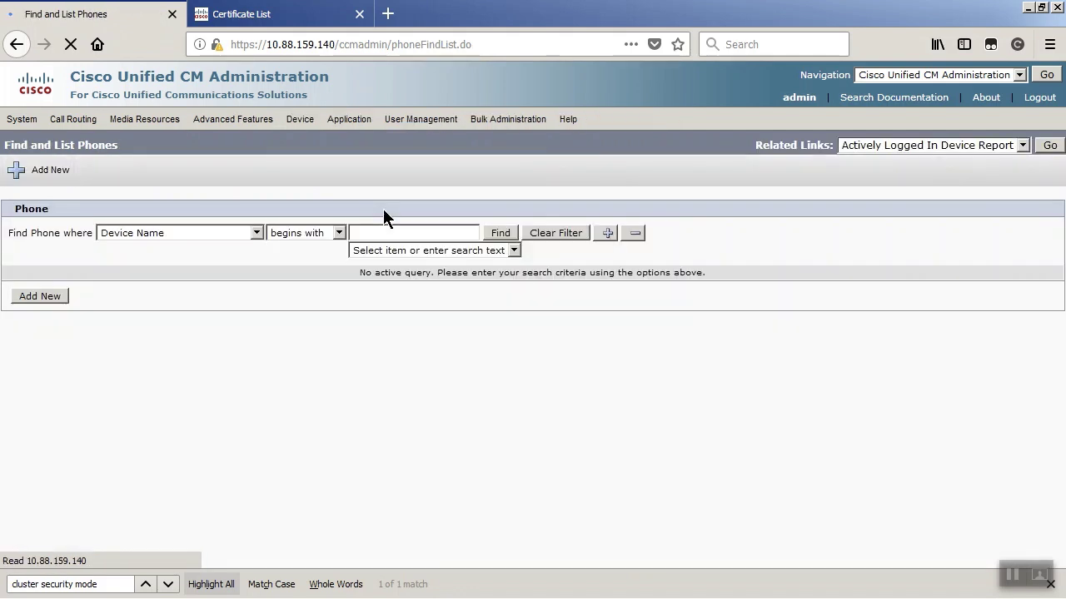
{"action": "left_click", "coordinate": [500, 233]}
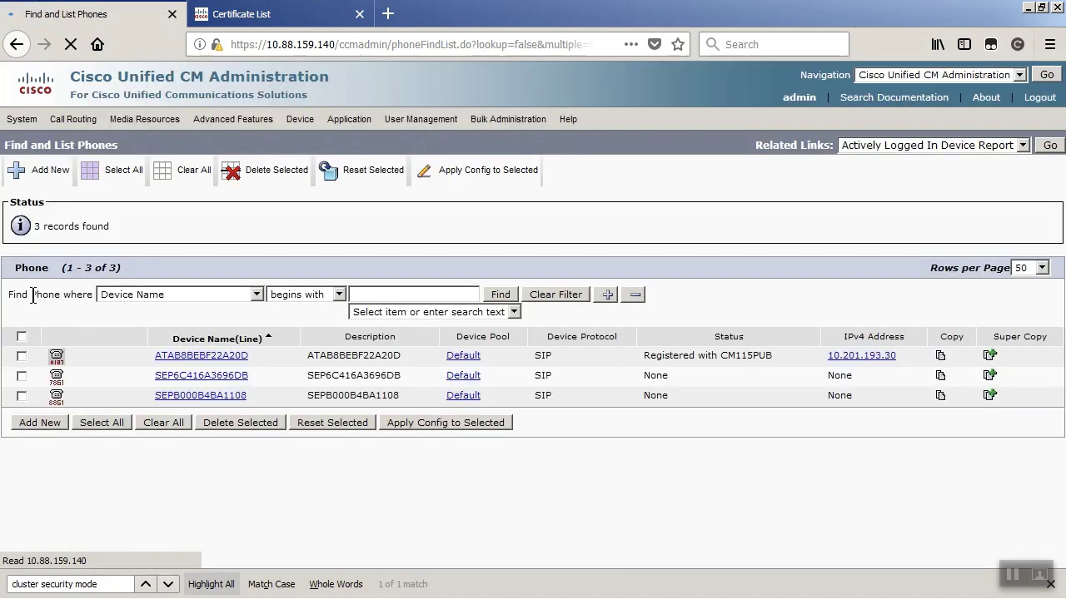
{"action": "left_click", "coordinate": [22, 336]}
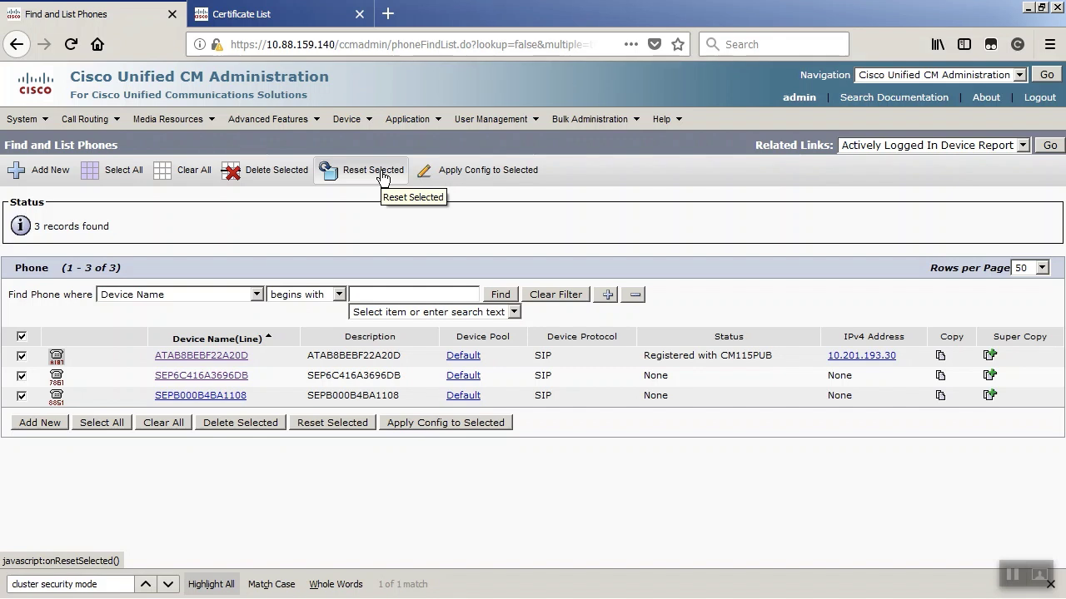
{"action": "mouse_move", "coordinate": [595, 119]}
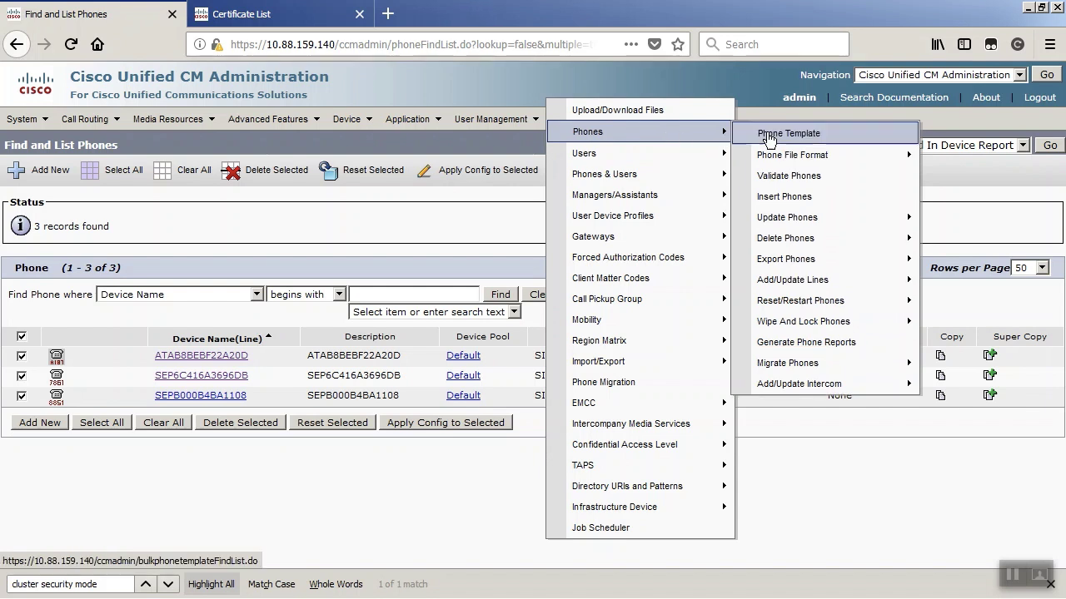
{"action": "mouse_move", "coordinate": [813, 233]}
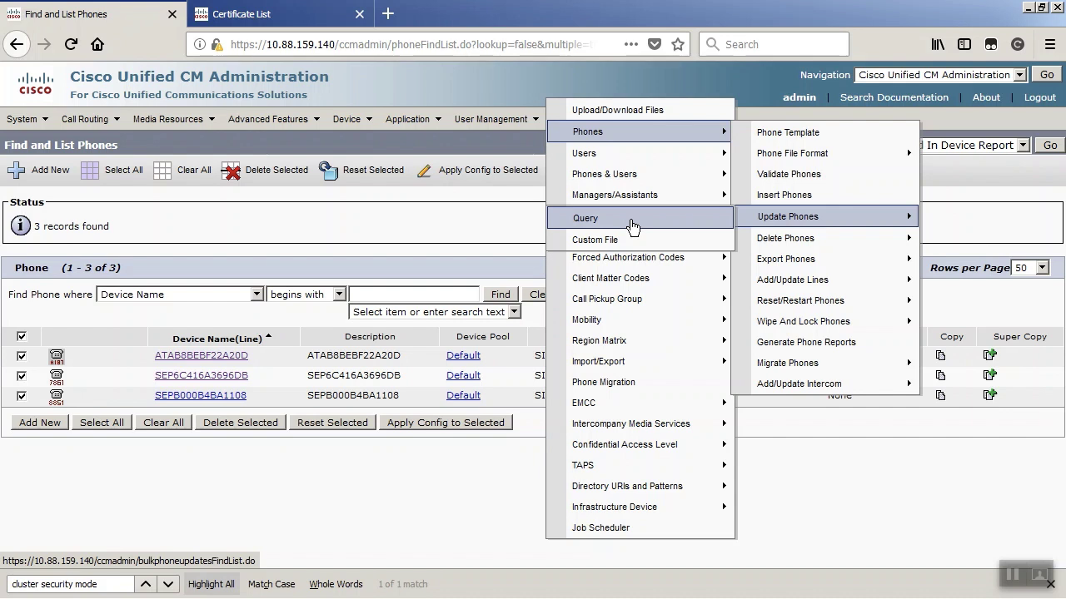
- Switch to the Cisco Unified Real Time Monitoring Tool and check the registered phone devices of node CM115PUB in Device Summary
{"action": "key", "text": "alt+Tab"}
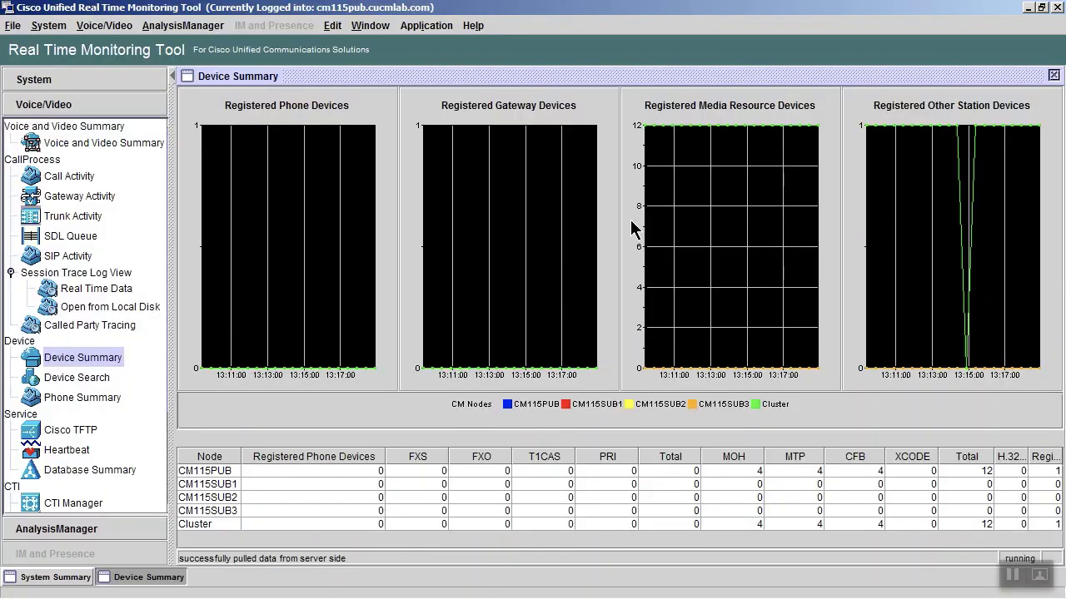
{"action": "left_click", "coordinate": [347, 471]}
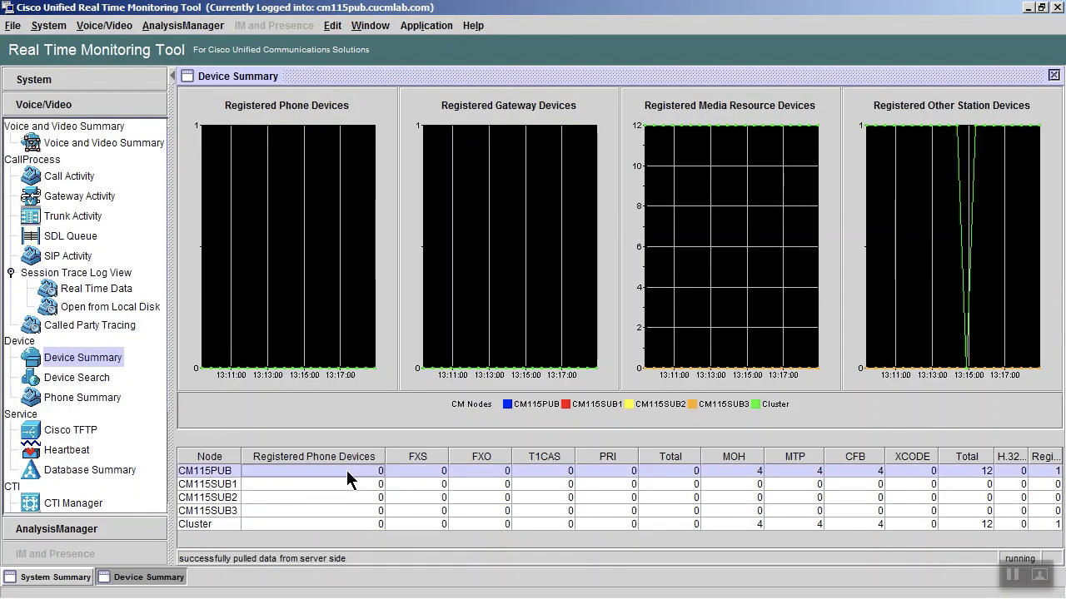